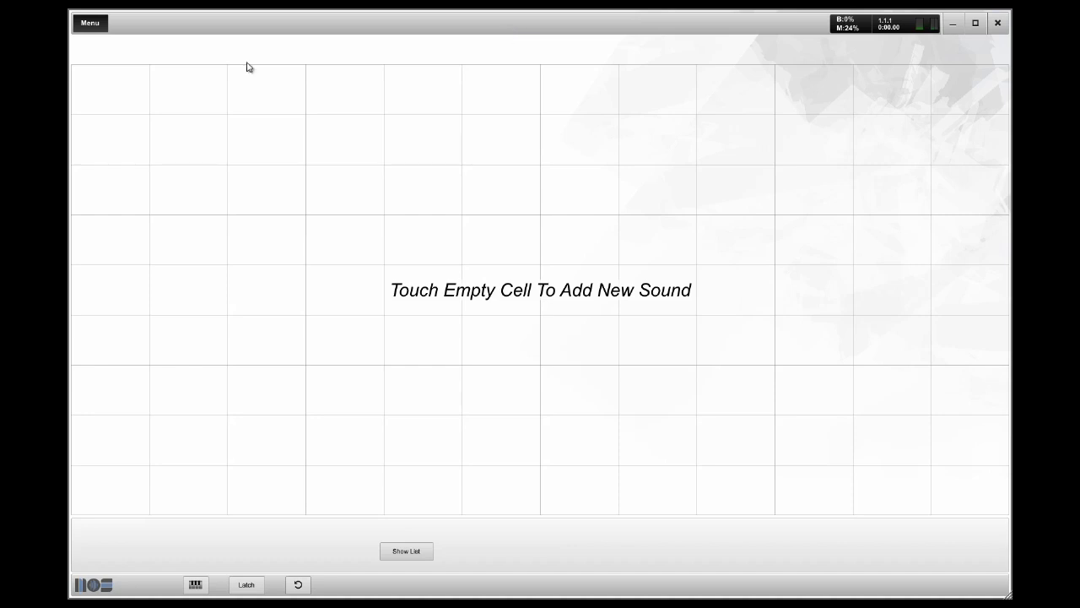
# - Open the audio settings in the program options and choose ASIO Fireface as the ASIO device
pyautogui.click(90, 29)
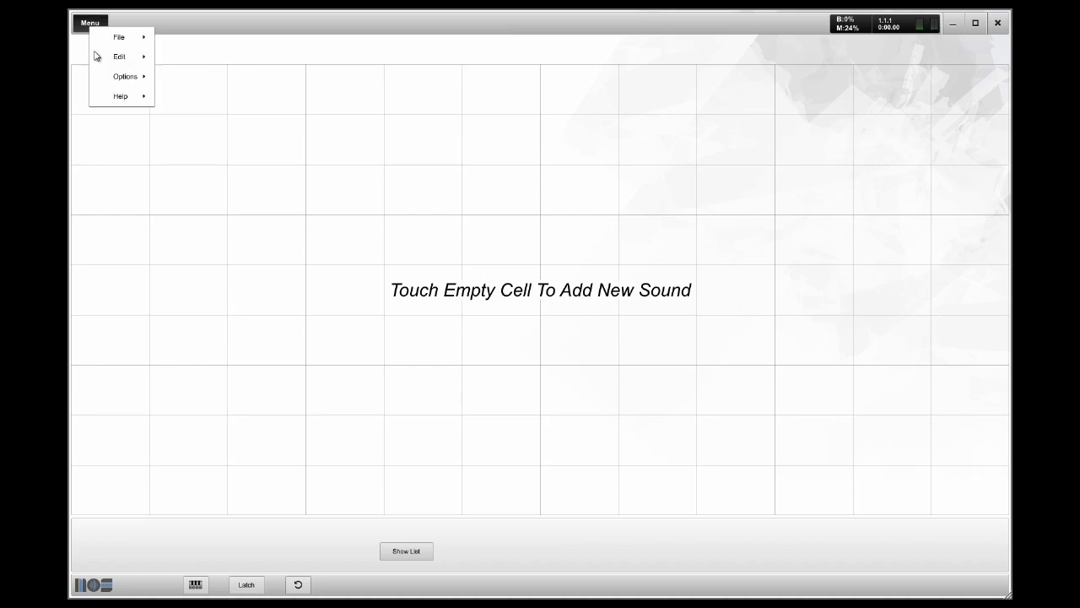
pyautogui.moveTo(106, 75)
pyautogui.click(205, 78)
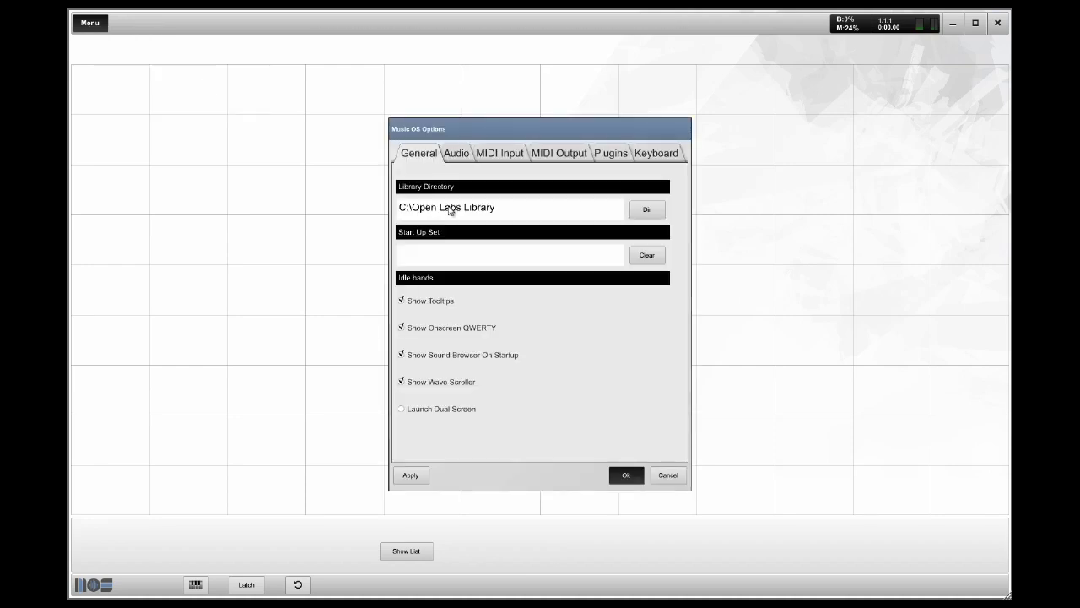
pyautogui.click(457, 153)
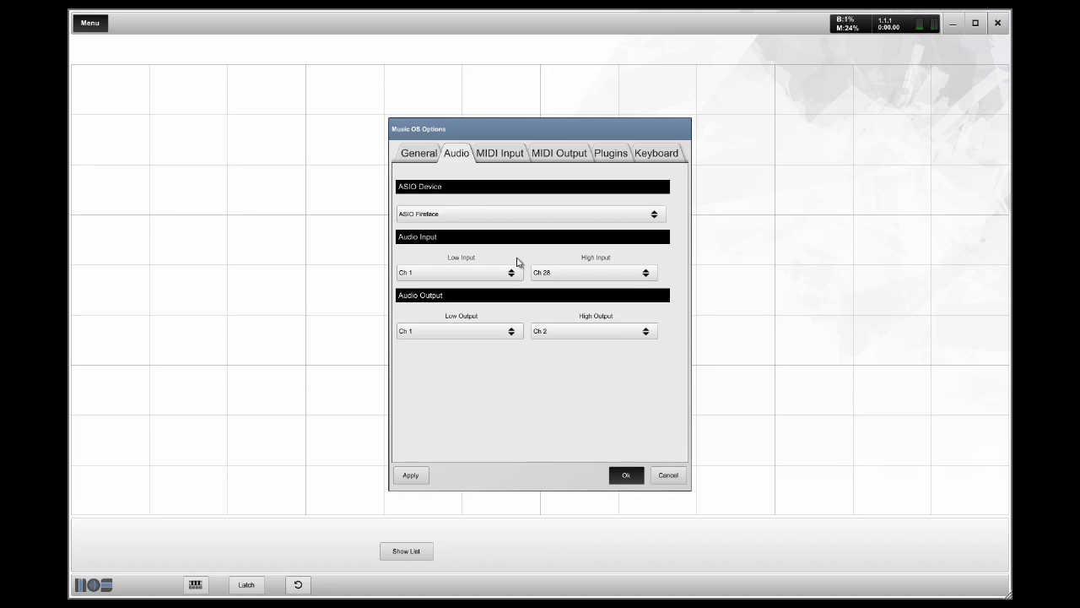
pyautogui.click(619, 221)
pyautogui.click(576, 283)
pyautogui.click(455, 214)
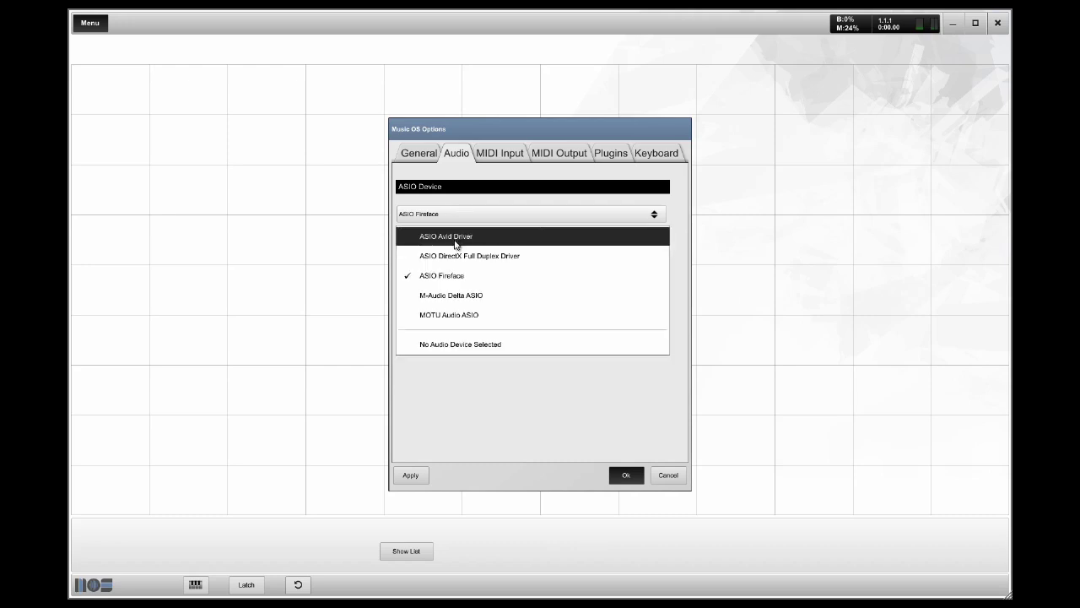
pyautogui.click(460, 282)
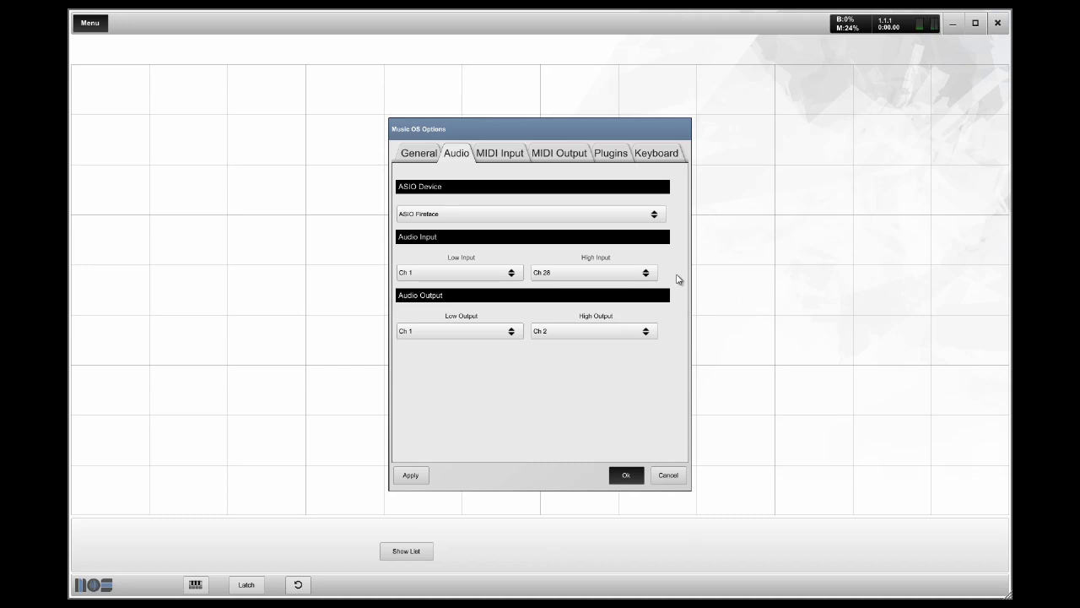
# - Review the high input channel choices, the MIDI settings and the VST plugin directories, and accept the options
pyautogui.click(568, 275)
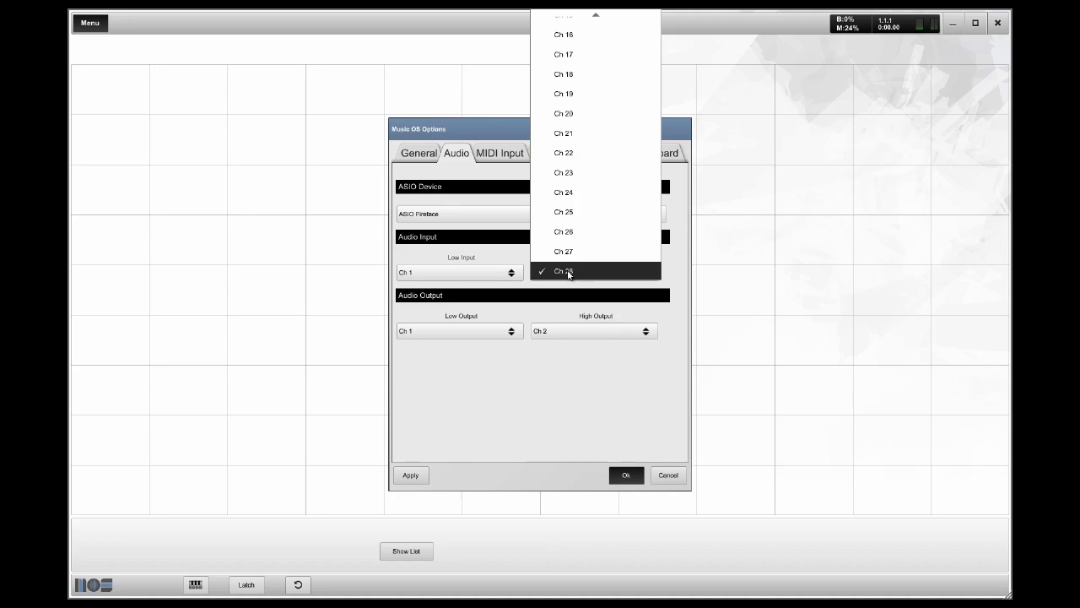
pyautogui.click(574, 424)
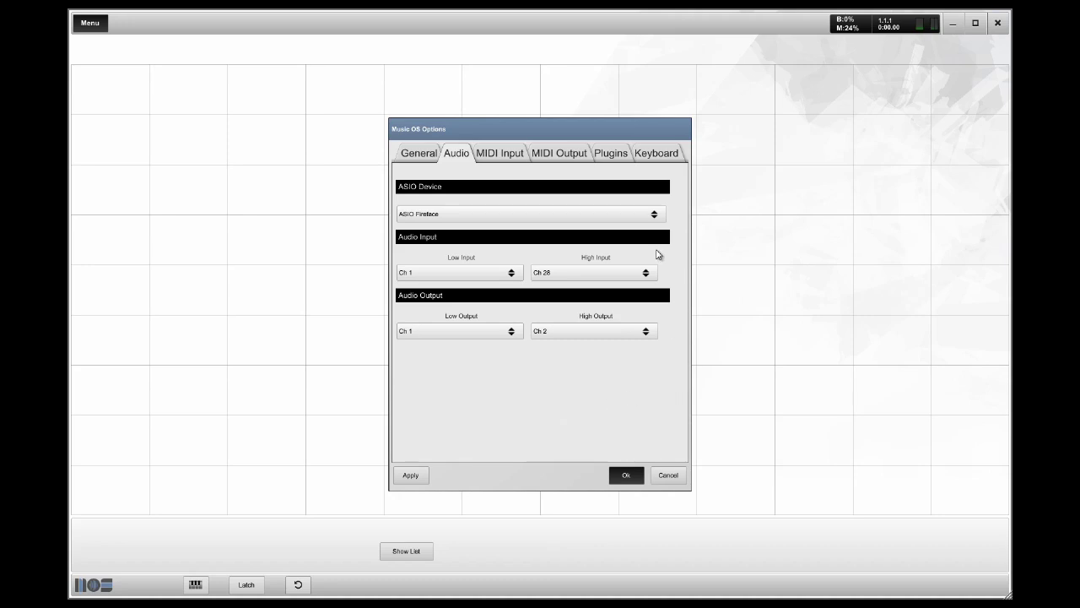
pyautogui.click(510, 156)
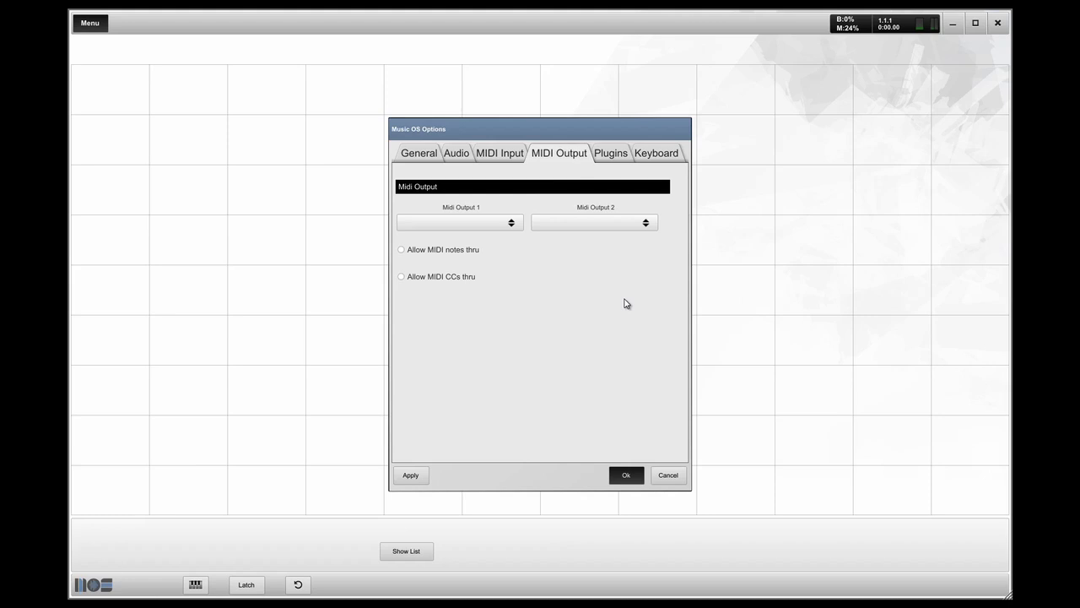
pyautogui.click(601, 154)
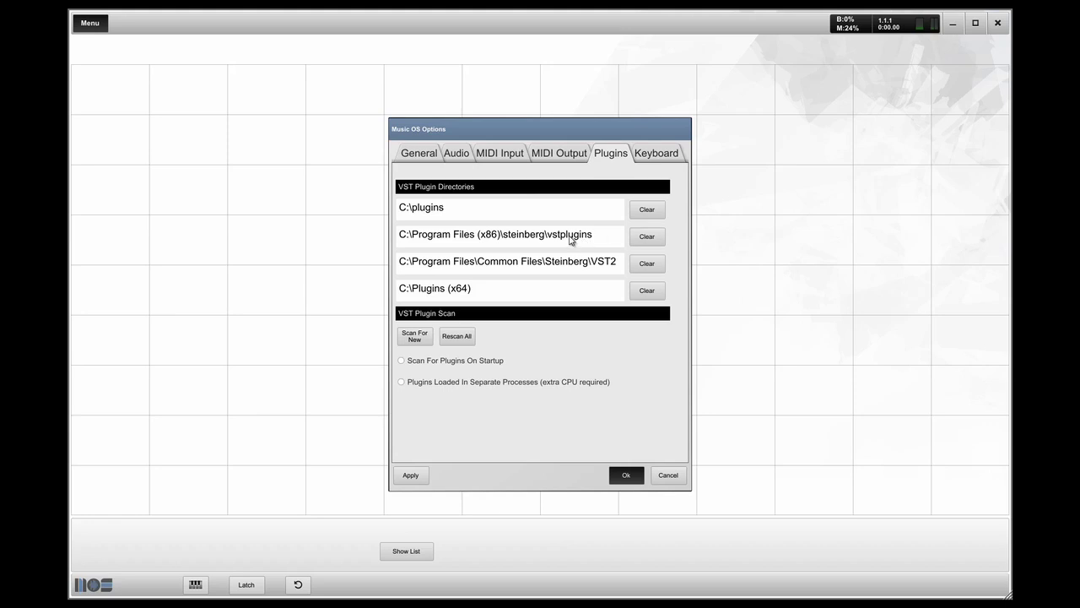
pyautogui.click(626, 475)
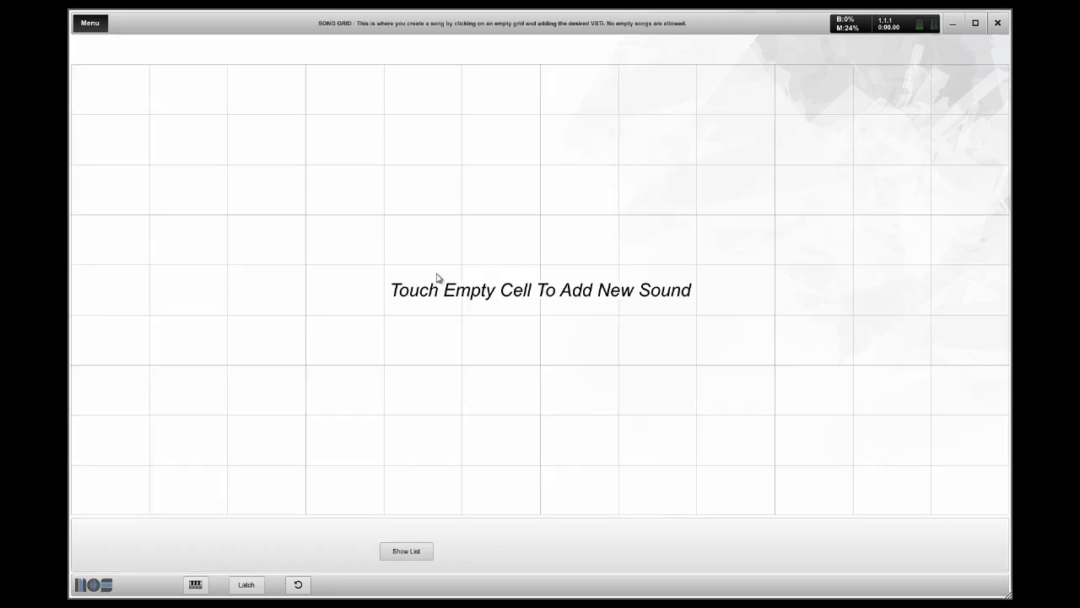
# - Add Omnisphere (64bit) to the first grid cell, showing only VSTs in the sound library and searching for "omni"
pyautogui.click(105, 96)
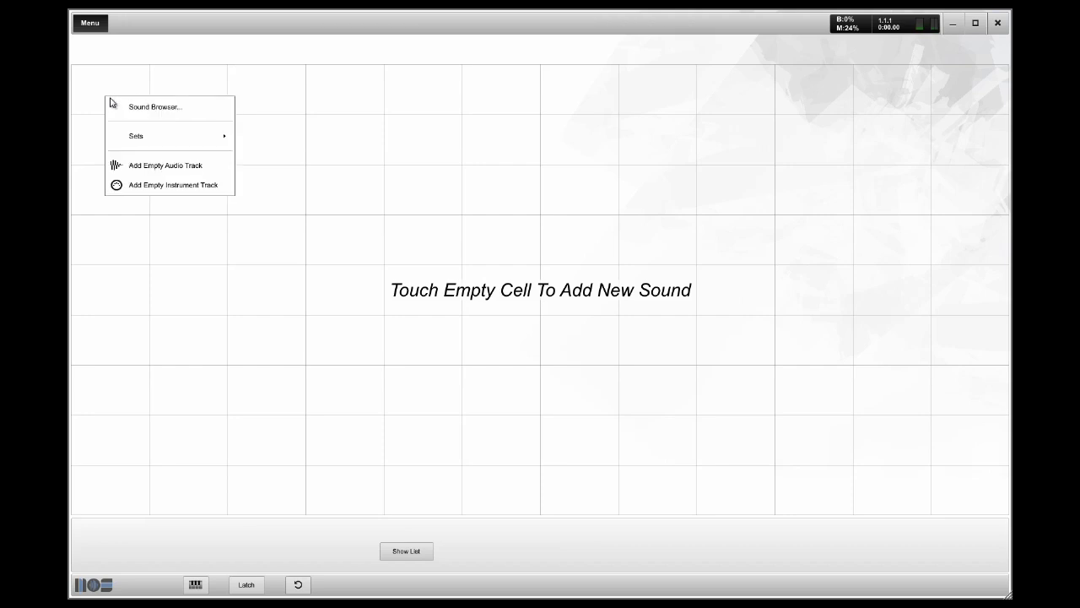
pyautogui.click(152, 107)
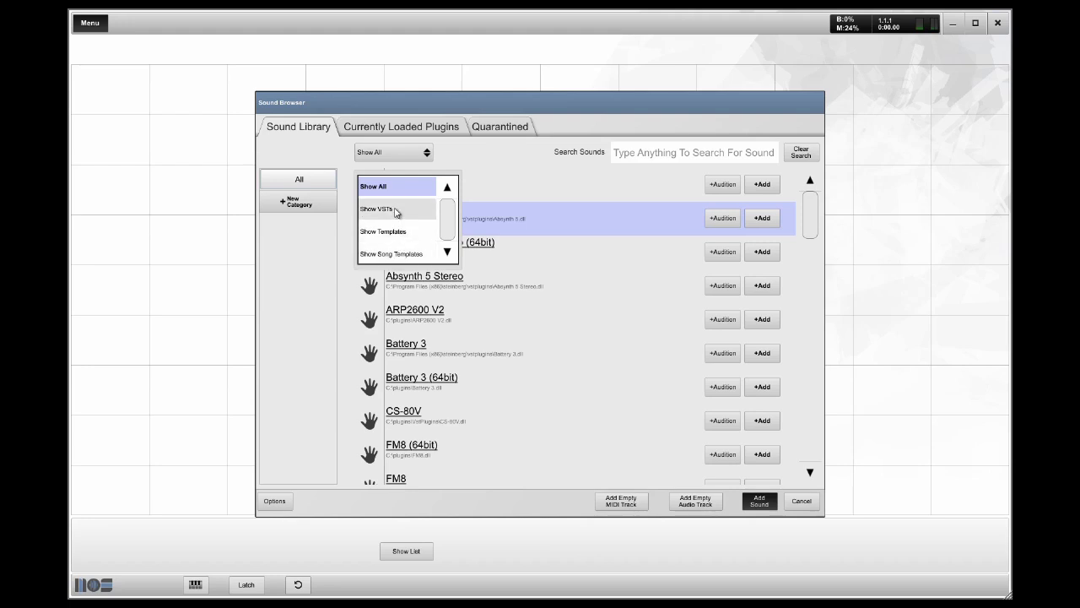
pyautogui.click(396, 211)
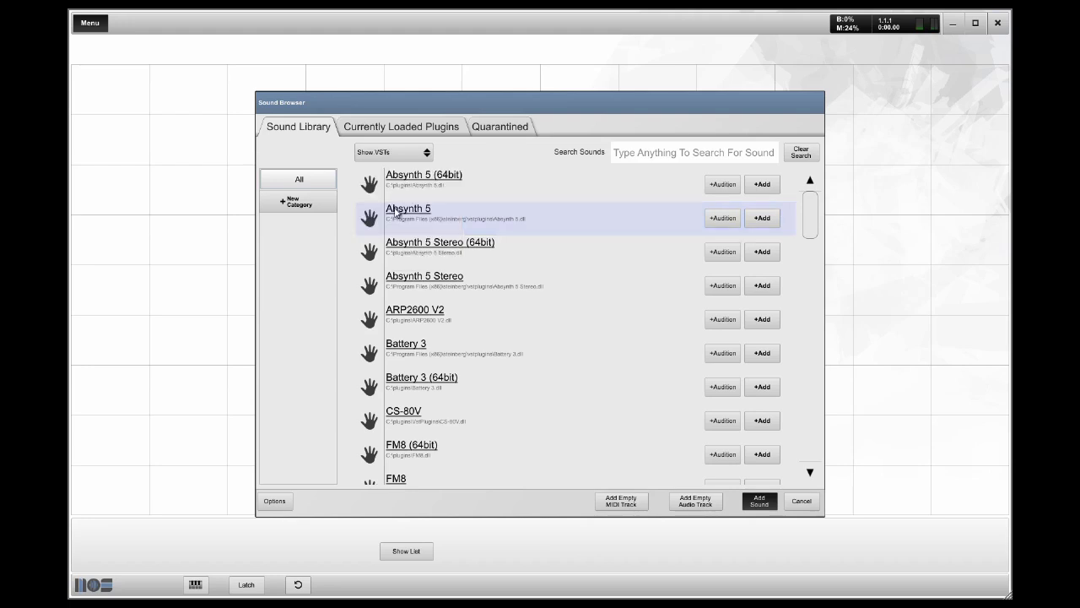
pyautogui.click(667, 154)
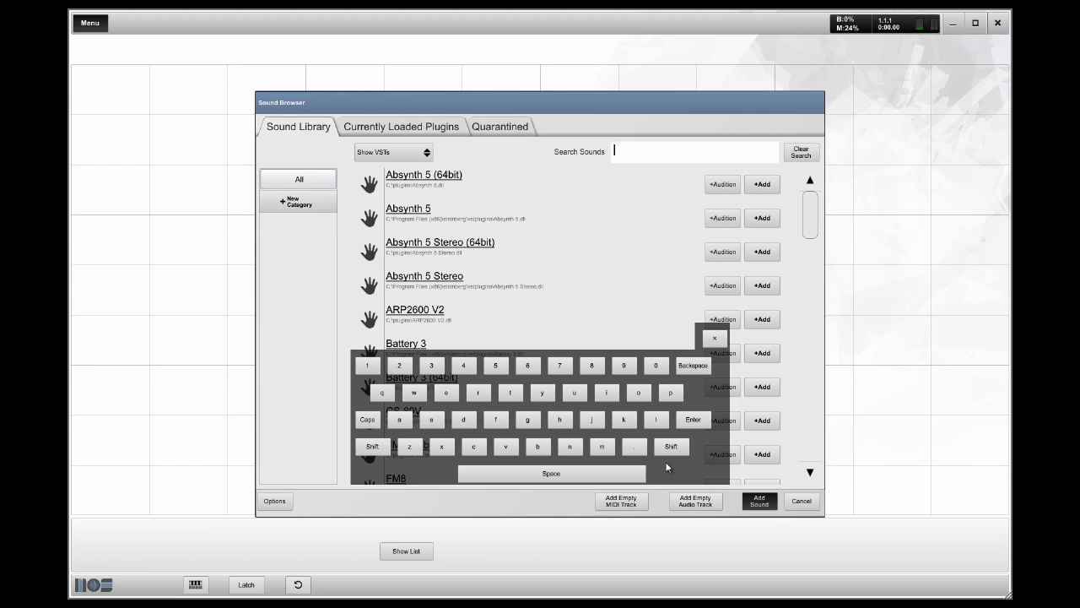
pyautogui.write('omni')
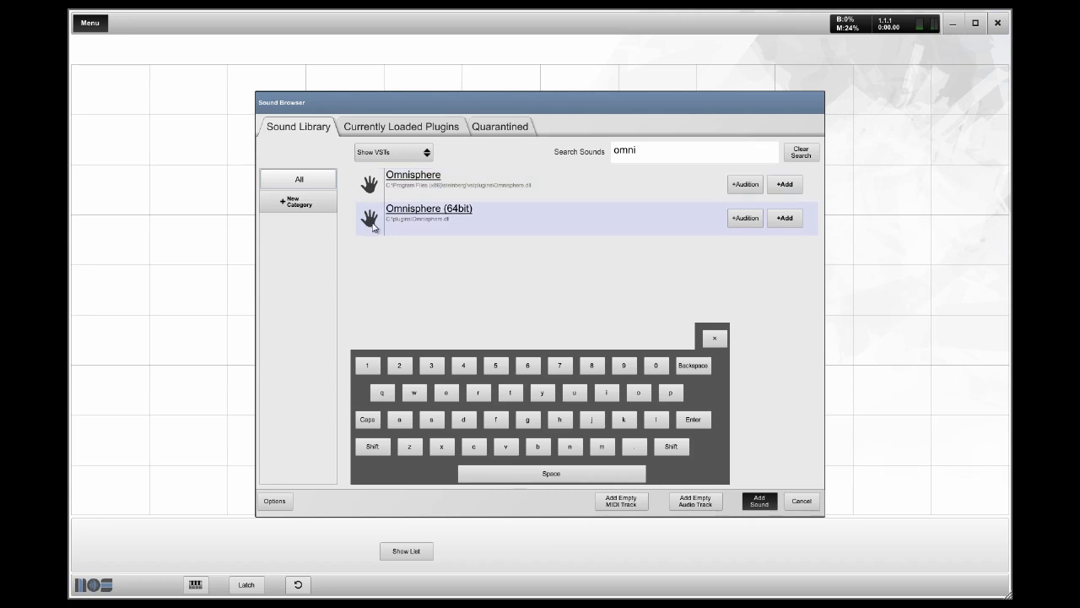
pyautogui.doubleClick(438, 211)
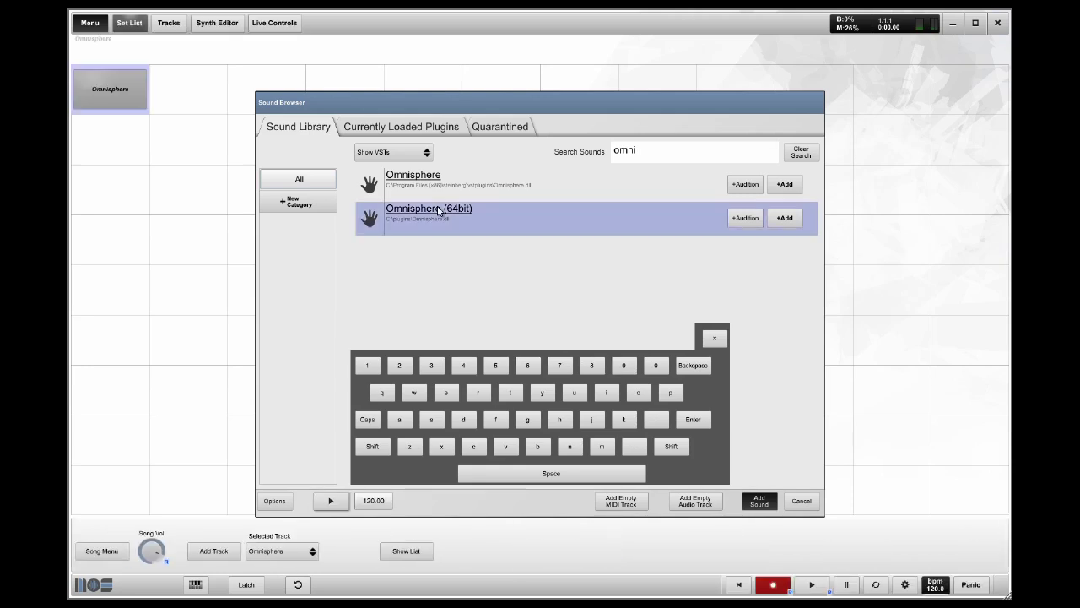
pyautogui.click(759, 501)
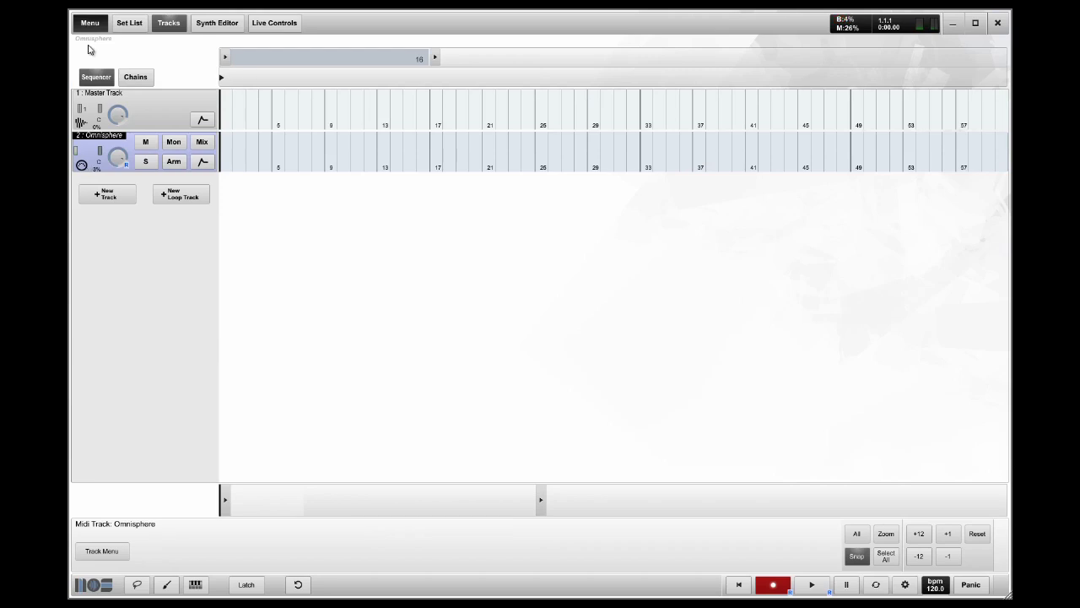
# - Load the Glorious Guitars patch from Omnisphere's patch browser
pyautogui.click(216, 22)
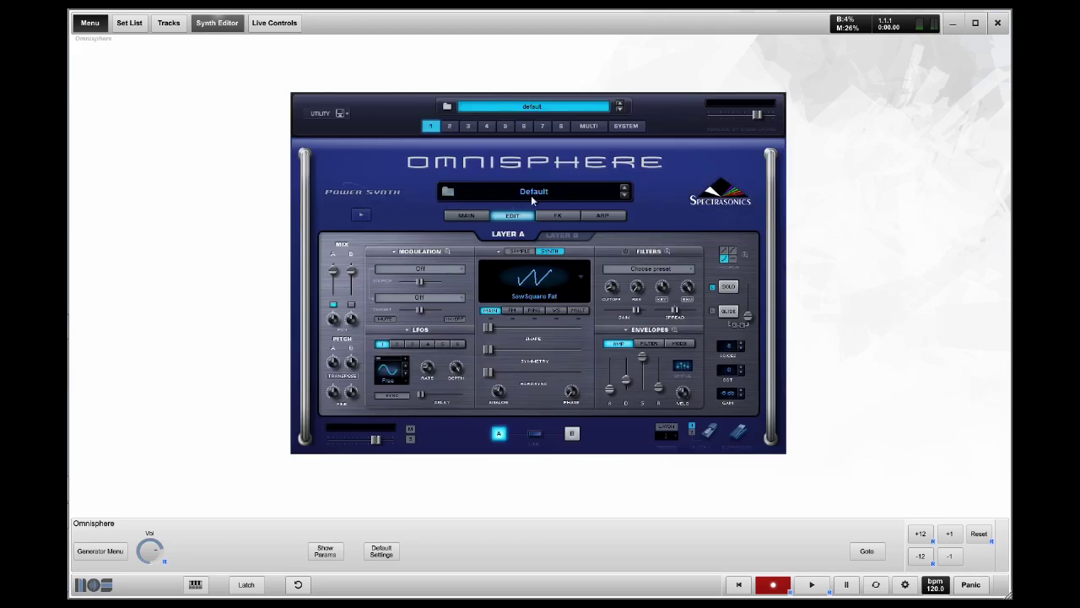
pyautogui.click(532, 194)
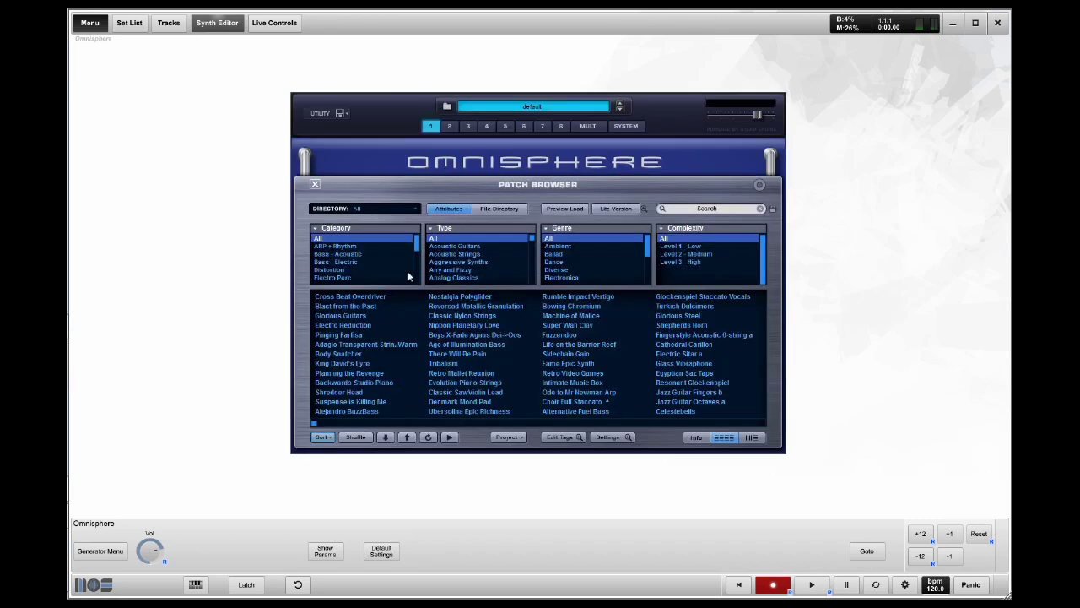
pyautogui.click(334, 316)
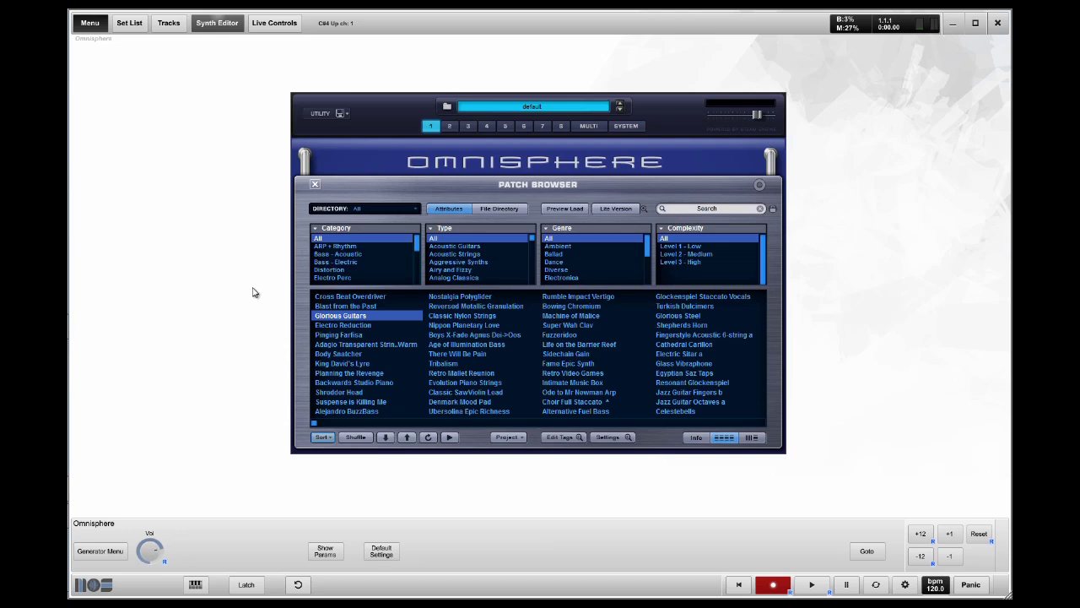
# - Add the BT Tempo Delay DL3D-3 (64bit) audio effect after Omnisphere in its track's chain, searching the effect library for "delay"
pyautogui.click(172, 26)
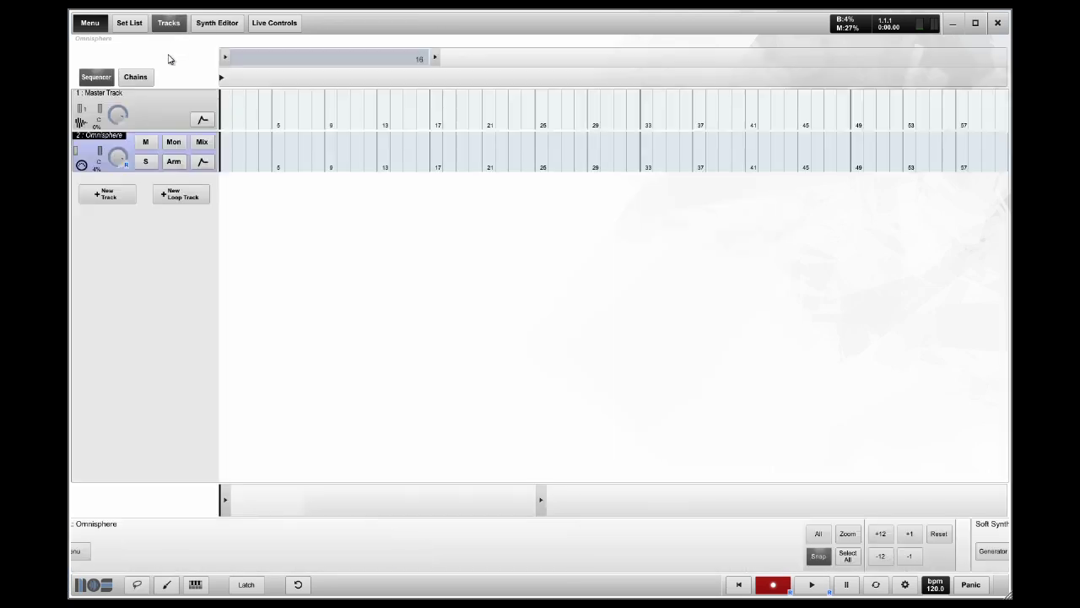
pyautogui.click(135, 77)
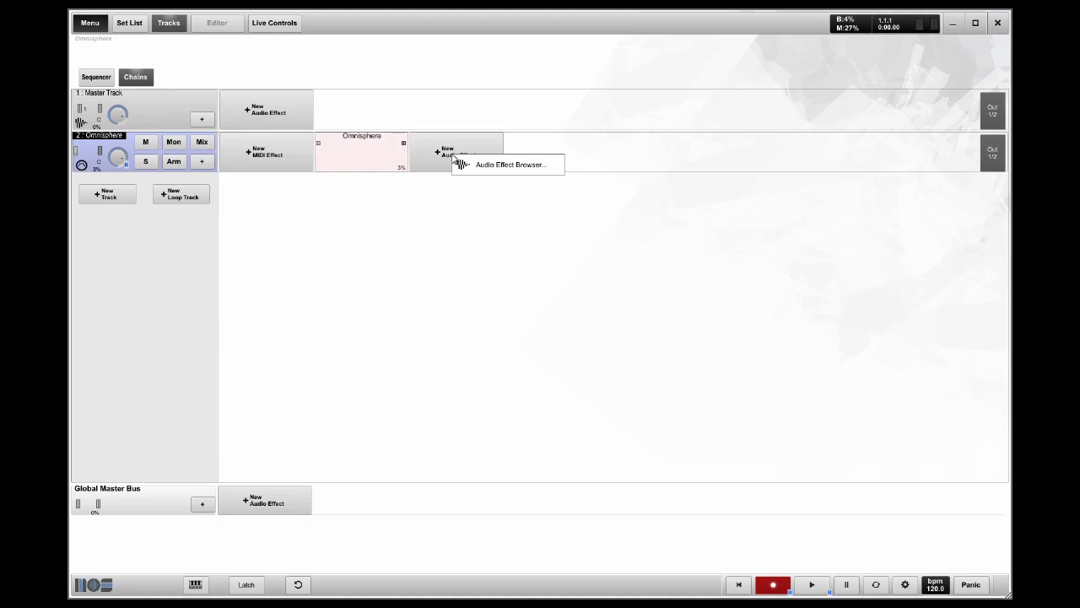
pyautogui.click(484, 168)
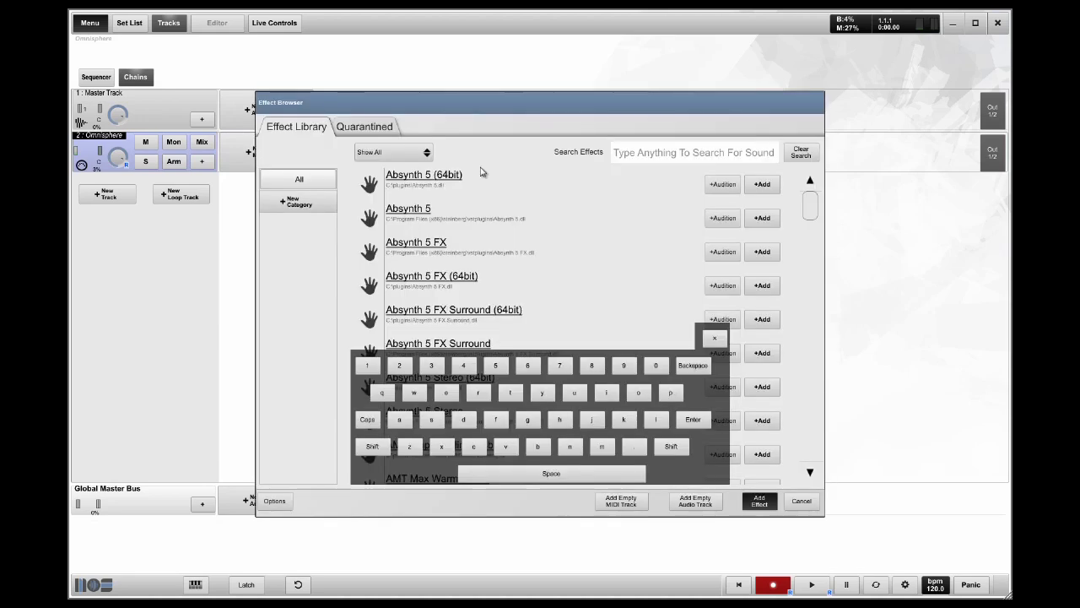
pyautogui.click(650, 152)
pyautogui.write('del')
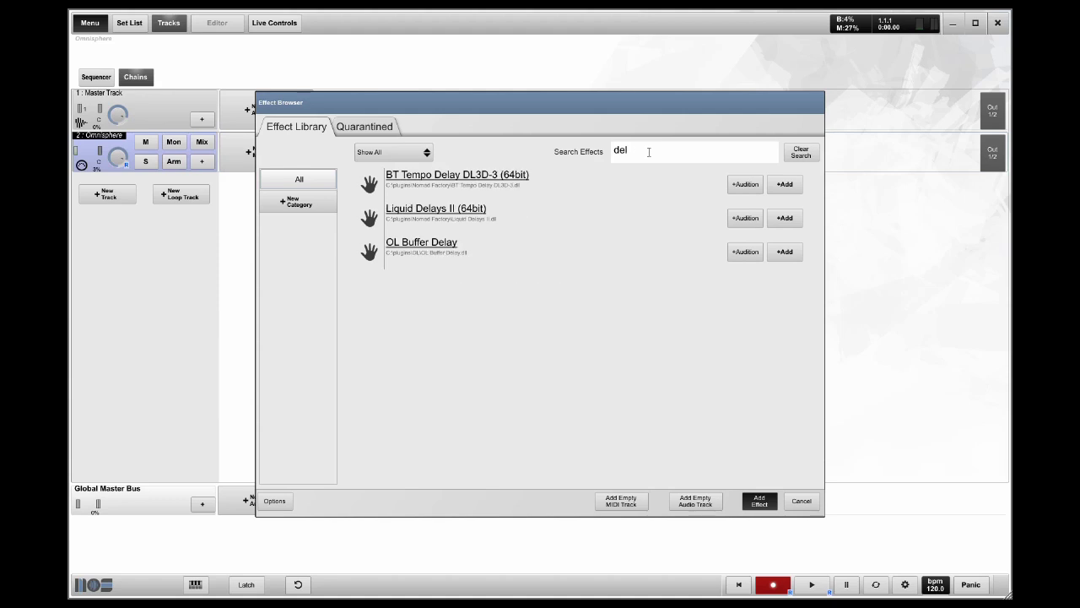
pyautogui.write('ay')
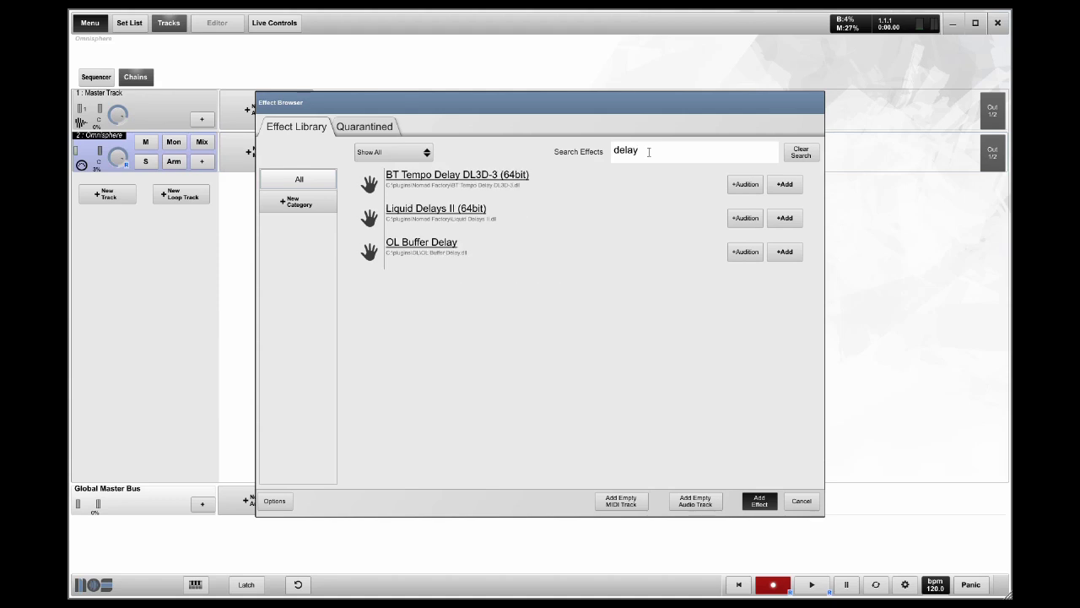
pyautogui.click(436, 182)
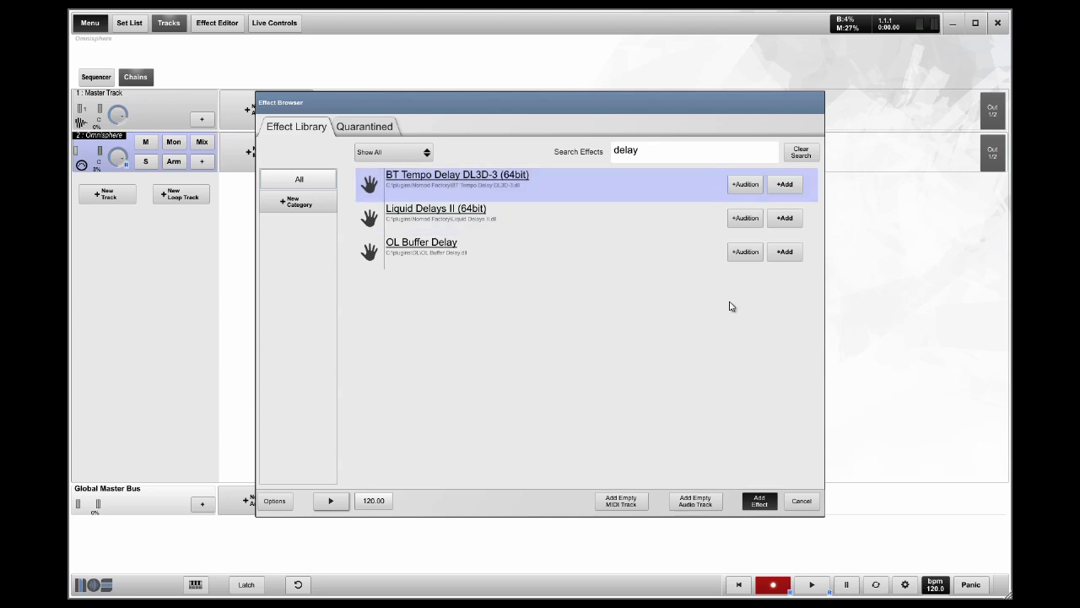
pyautogui.click(760, 500)
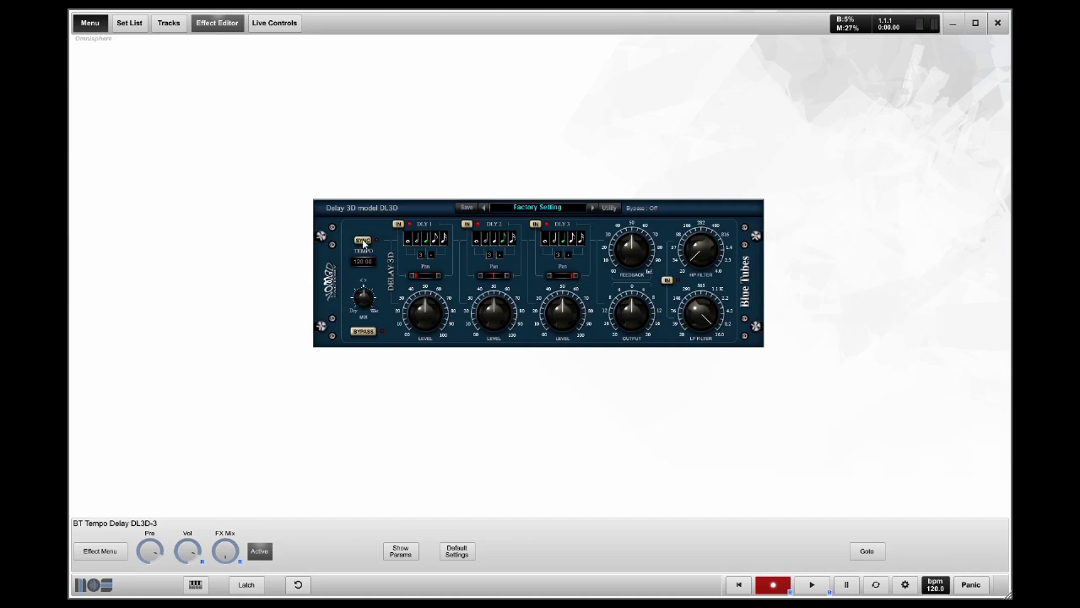
# - Turn on tempo sync in the delay effect and set the song tempo to 90 BPM
pyautogui.click(362, 242)
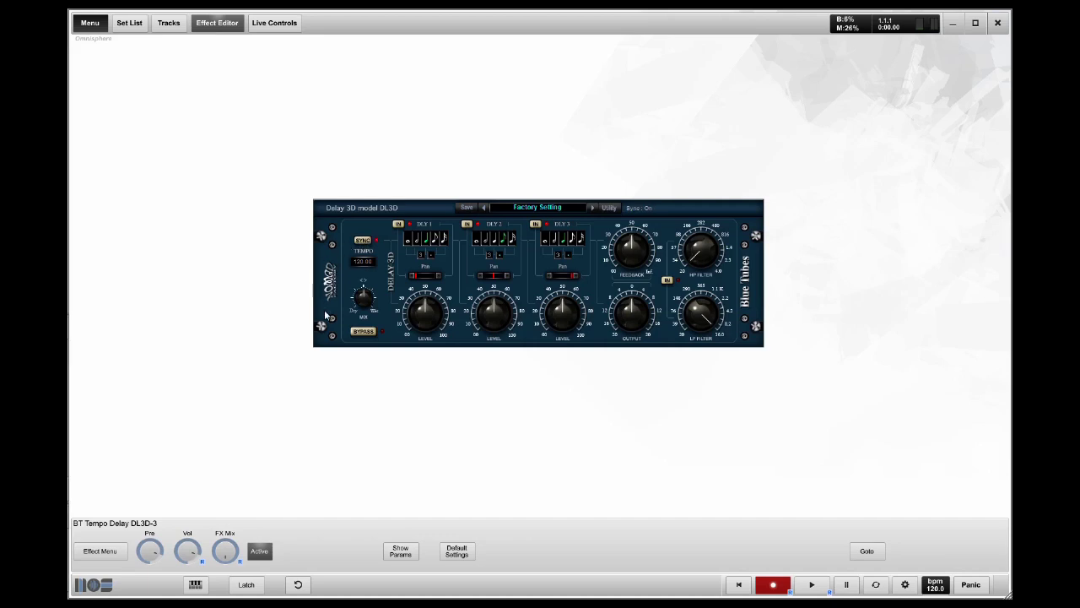
pyautogui.click(935, 584)
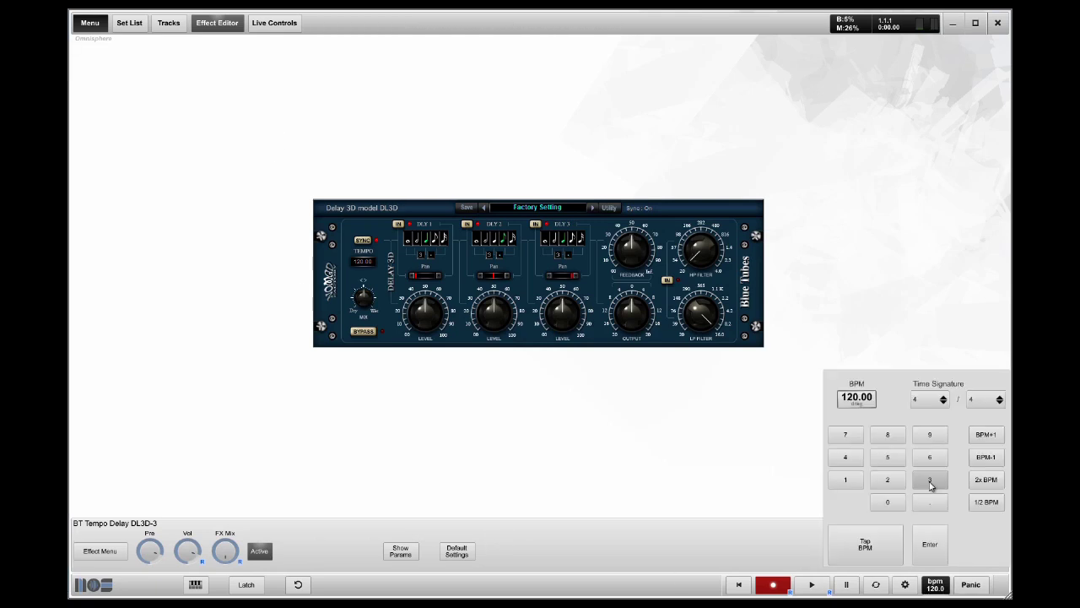
pyautogui.click(929, 434)
pyautogui.click(887, 501)
pyautogui.click(929, 547)
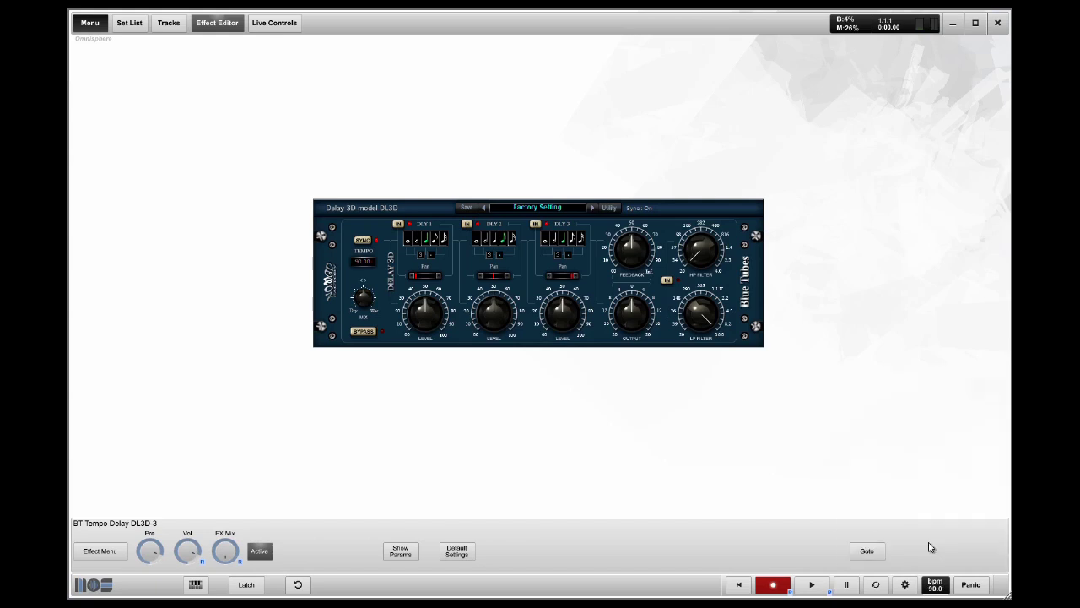
# - Set the song tempo by tapping the beat at about 86 BPM
pyautogui.click(933, 583)
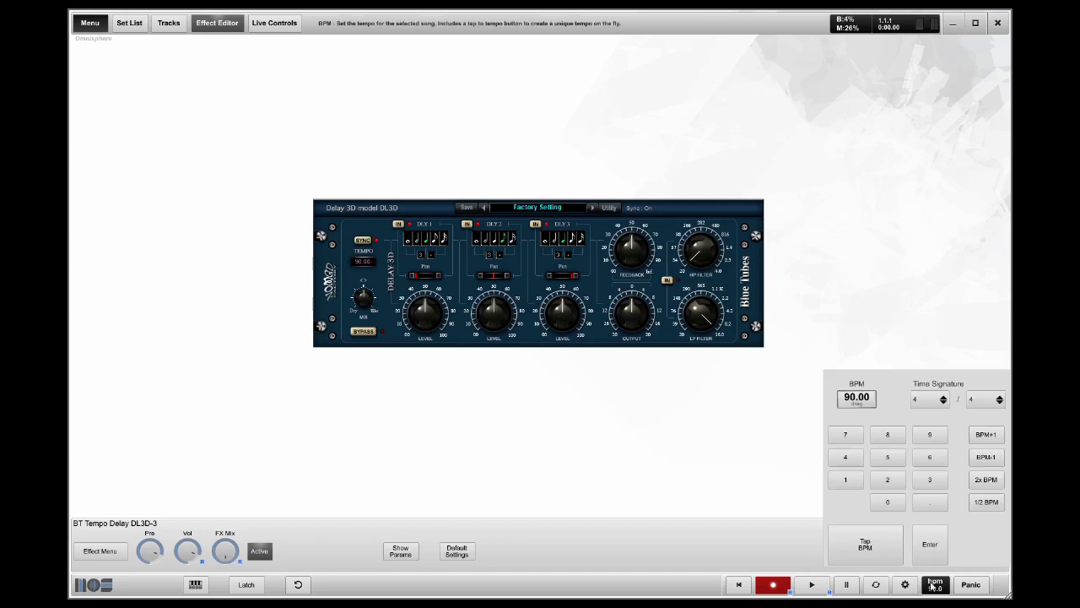
pyautogui.click(880, 534)
pyautogui.click(879, 534)
pyautogui.click(880, 534)
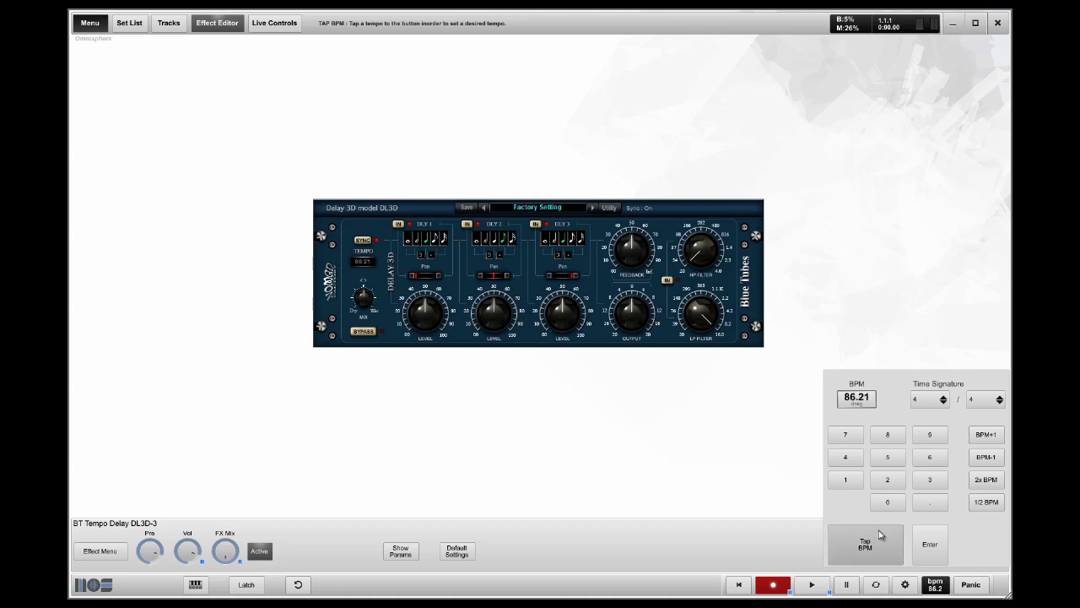
# - Replace the tapped song tempo with 90 BPM
pyautogui.click(929, 434)
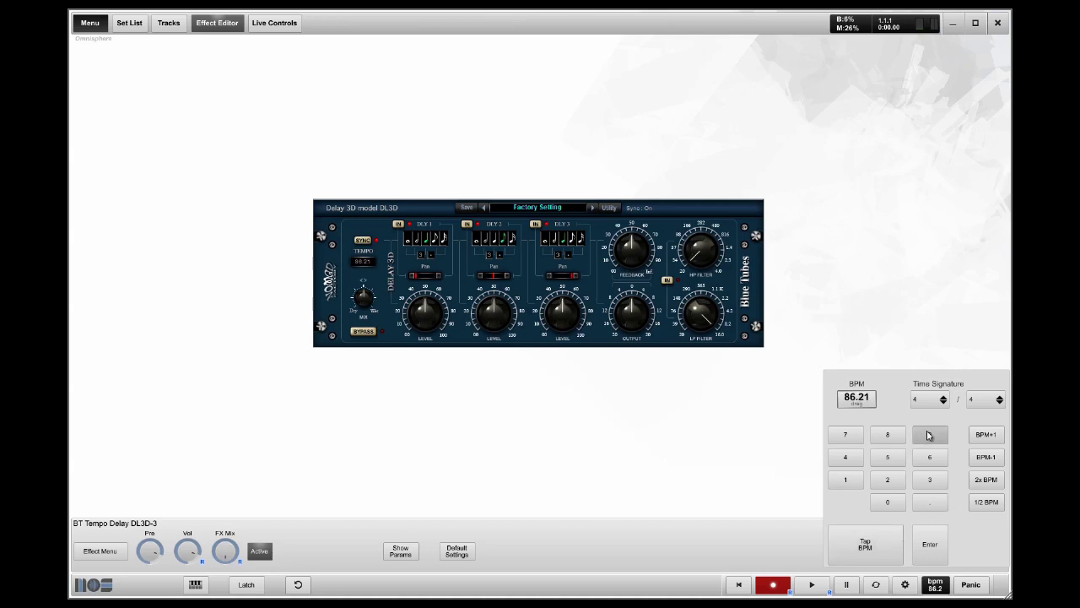
pyautogui.click(887, 501)
pyautogui.click(932, 547)
# - Add a new track with the FM8 (64bit) instrument from the sound library to the song
pyautogui.click(168, 23)
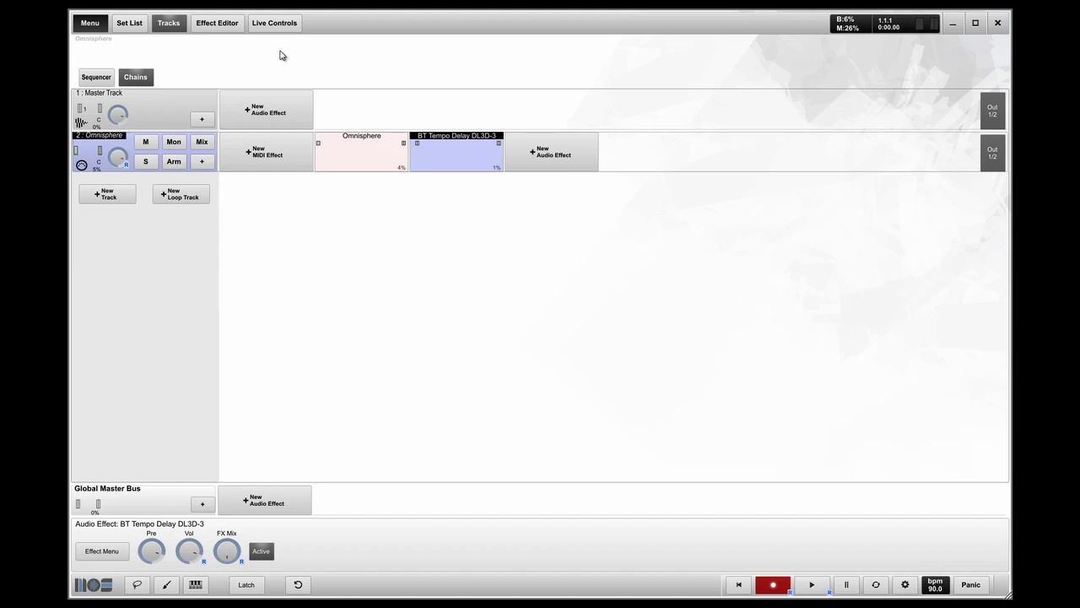
pyautogui.click(103, 197)
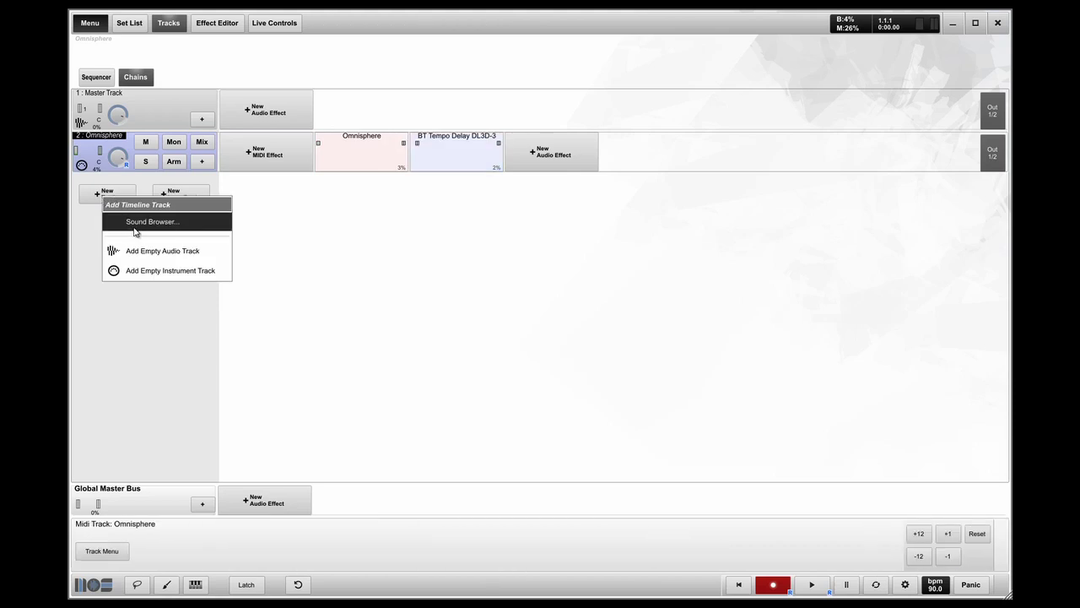
pyautogui.click(140, 228)
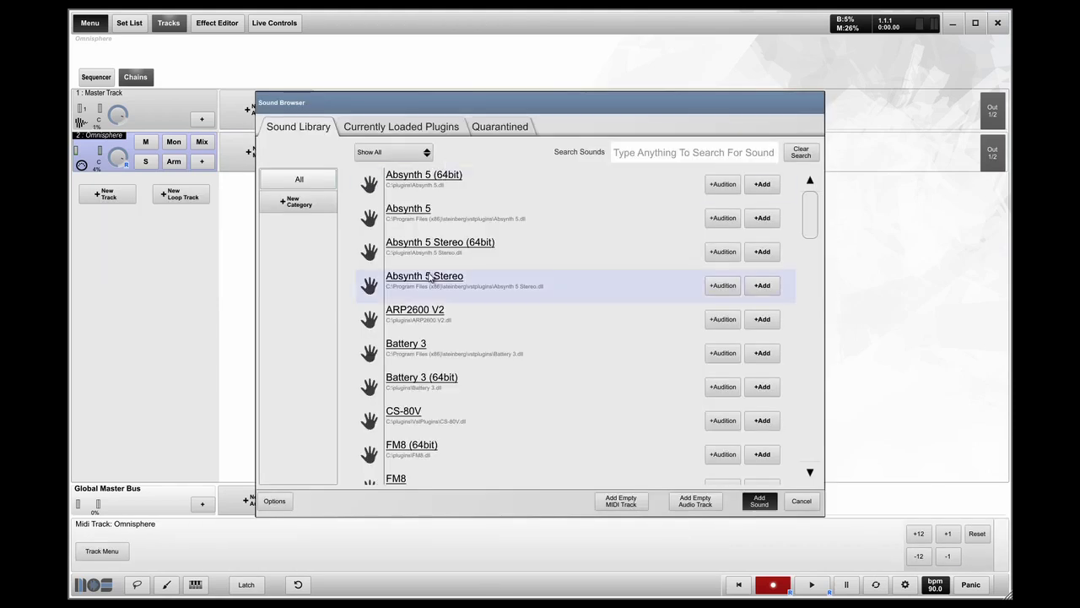
pyautogui.scroll(-1, 813, 225)
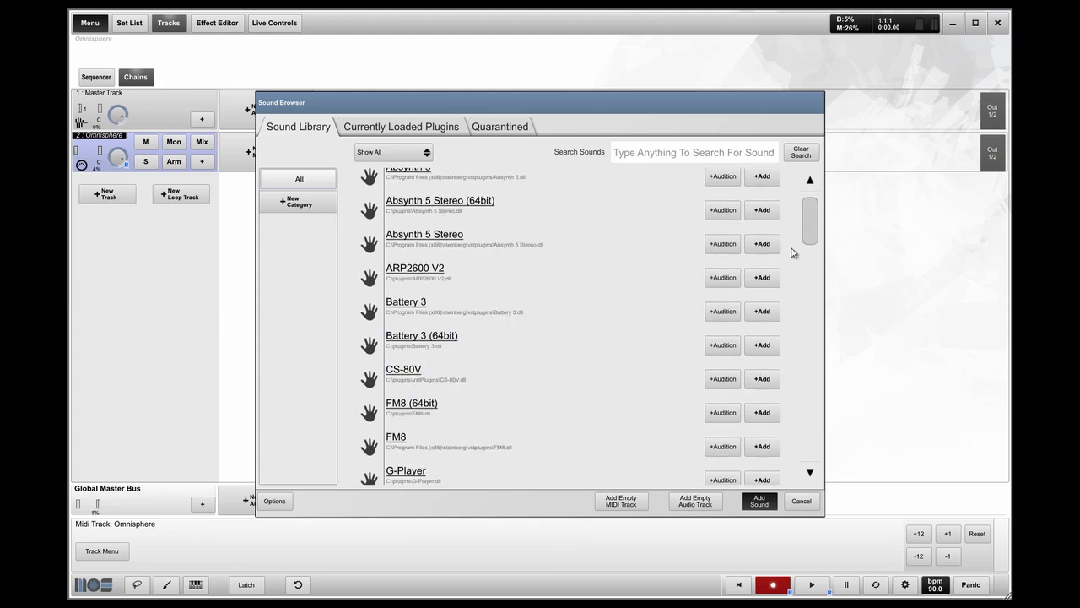
pyautogui.click(426, 407)
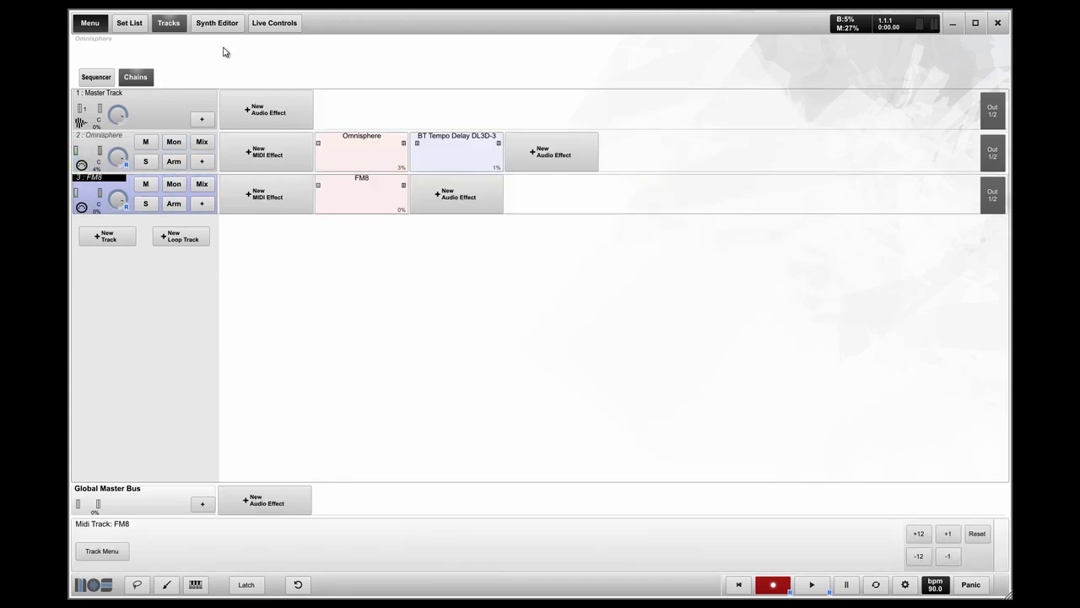
# - Enable monitoring on both the Omnisphere and FM8 tracks, and load FM8's Ad Parnassum preset from the Synth Pad type
pyautogui.click(174, 143)
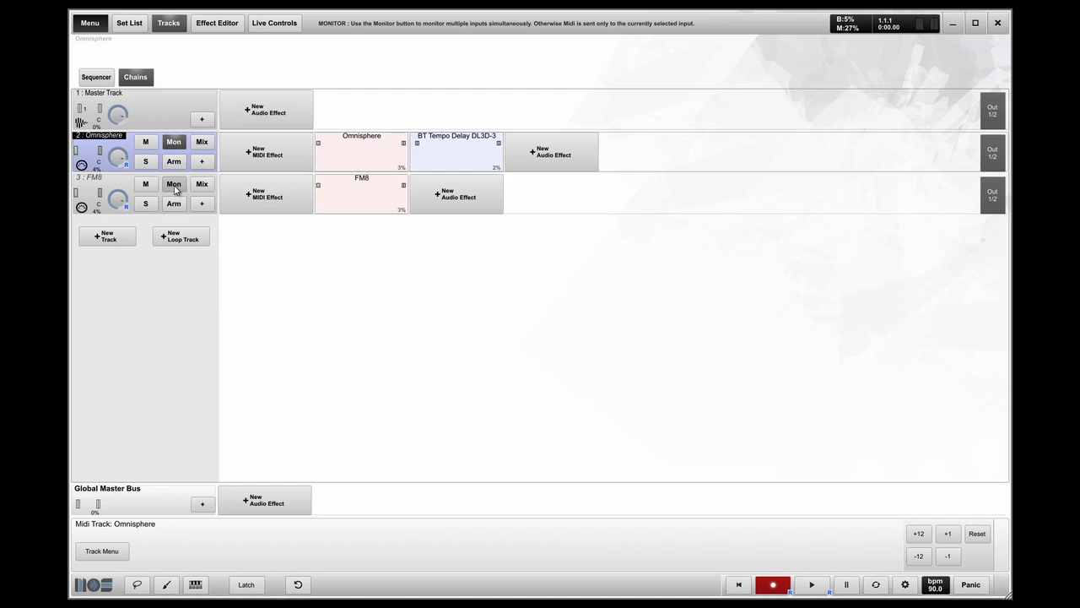
pyautogui.click(174, 185)
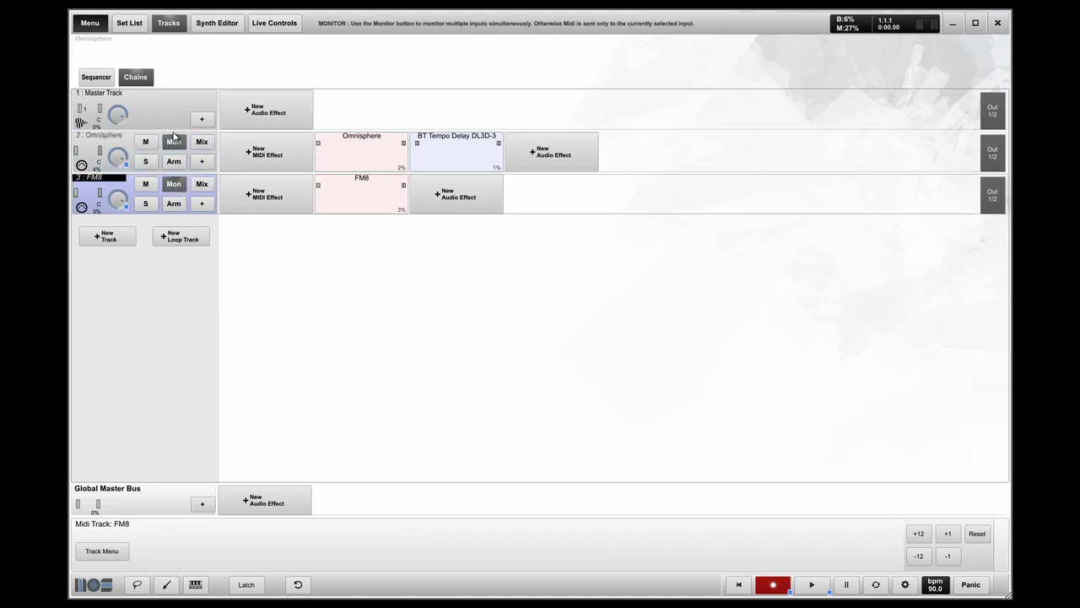
pyautogui.click(219, 23)
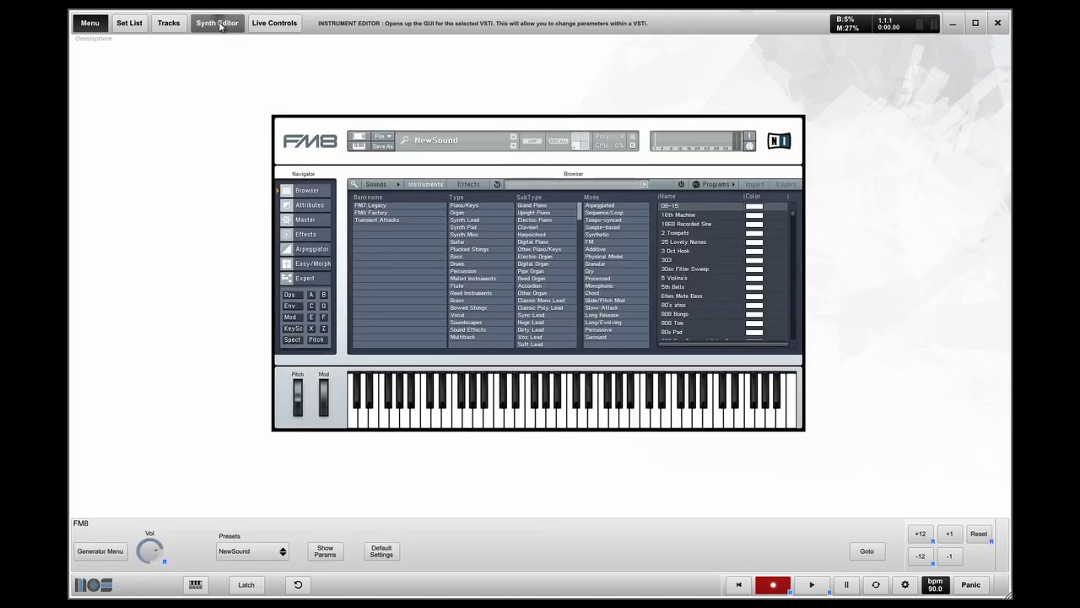
pyautogui.click(476, 228)
pyautogui.click(683, 261)
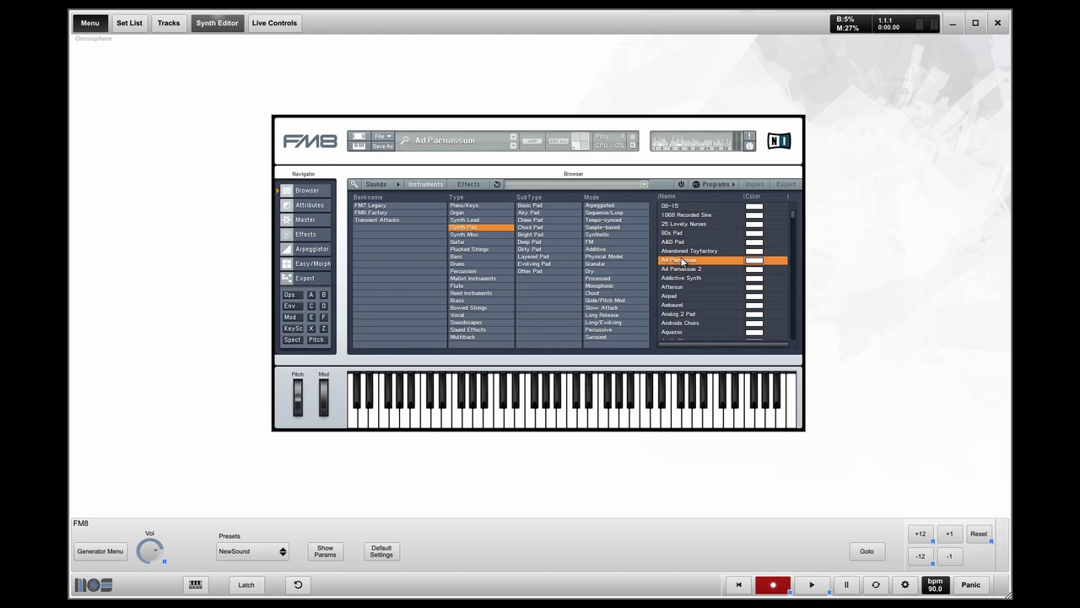
# - Limit the FM8 layer's keysplit so its key range ends at about F#5, and close the track's layer view
pyautogui.click(167, 23)
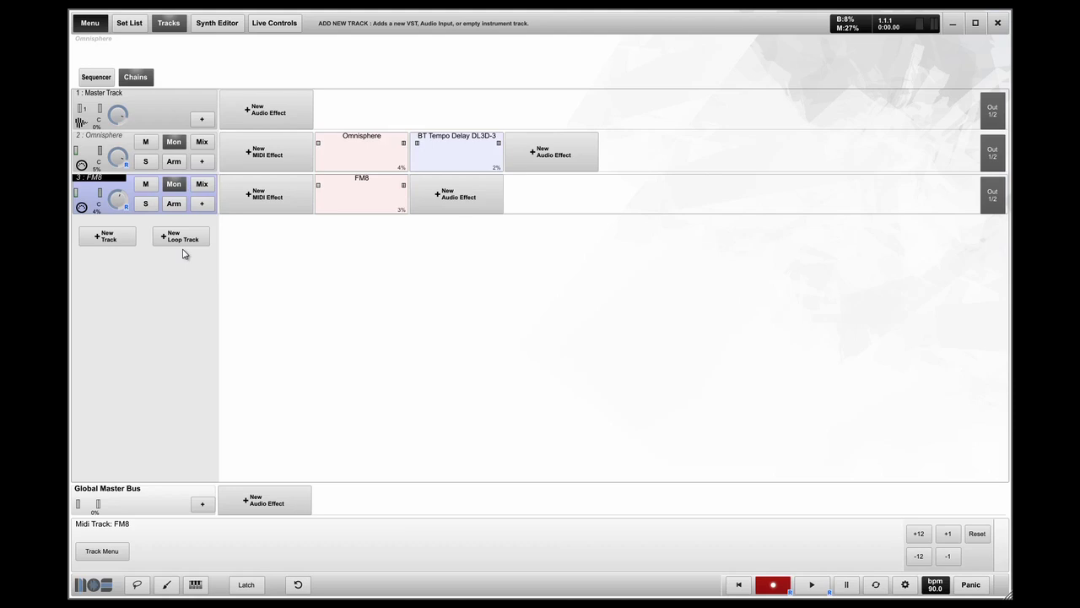
pyautogui.click(201, 203)
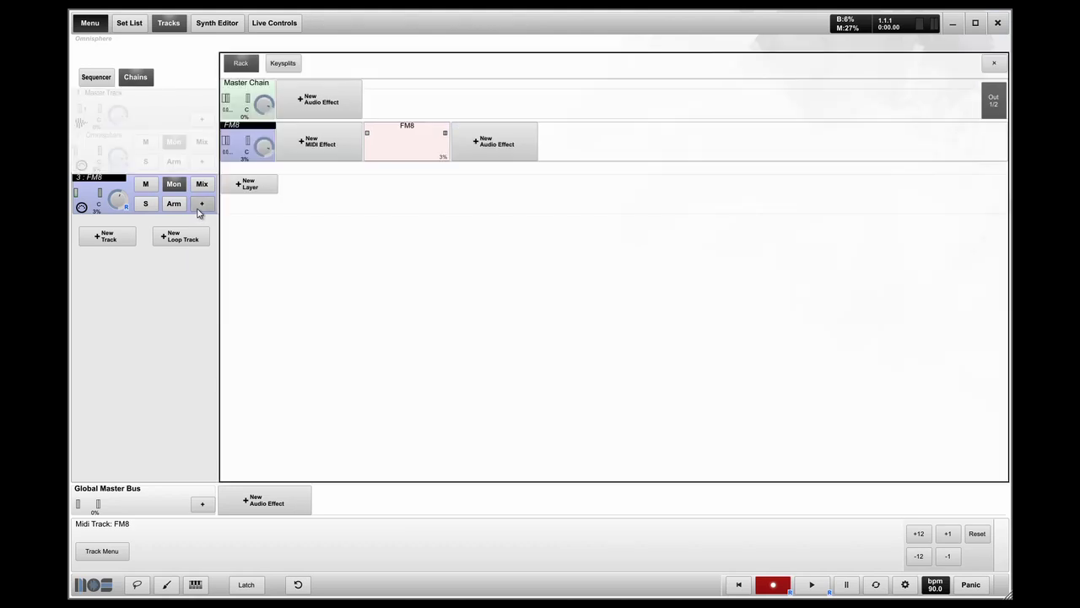
pyautogui.click(282, 63)
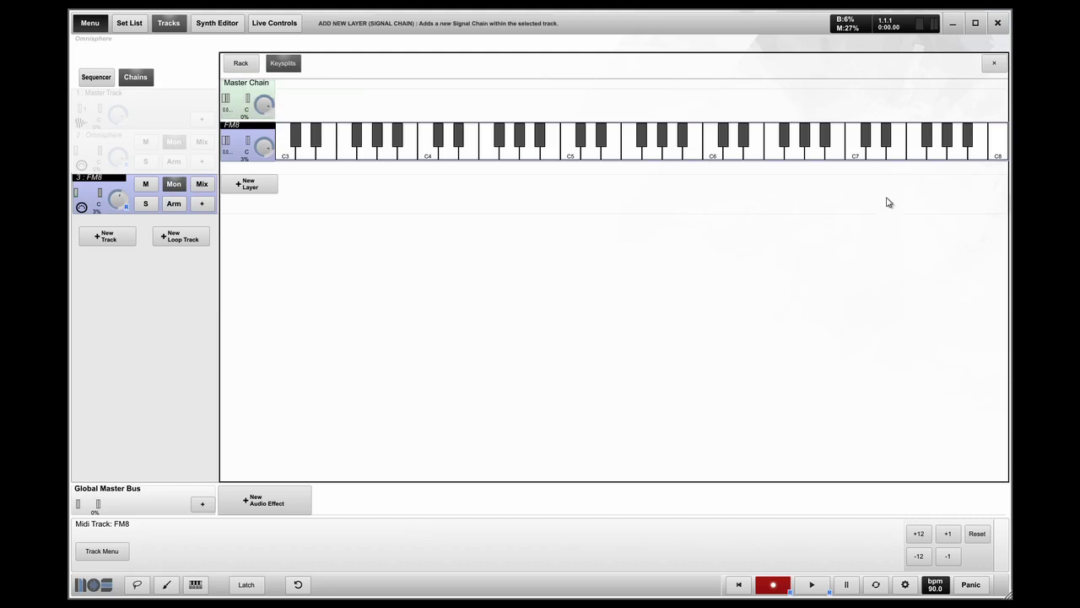
pyautogui.click(992, 159)
pyautogui.moveTo(992, 159); pyautogui.dragTo(267, 163)
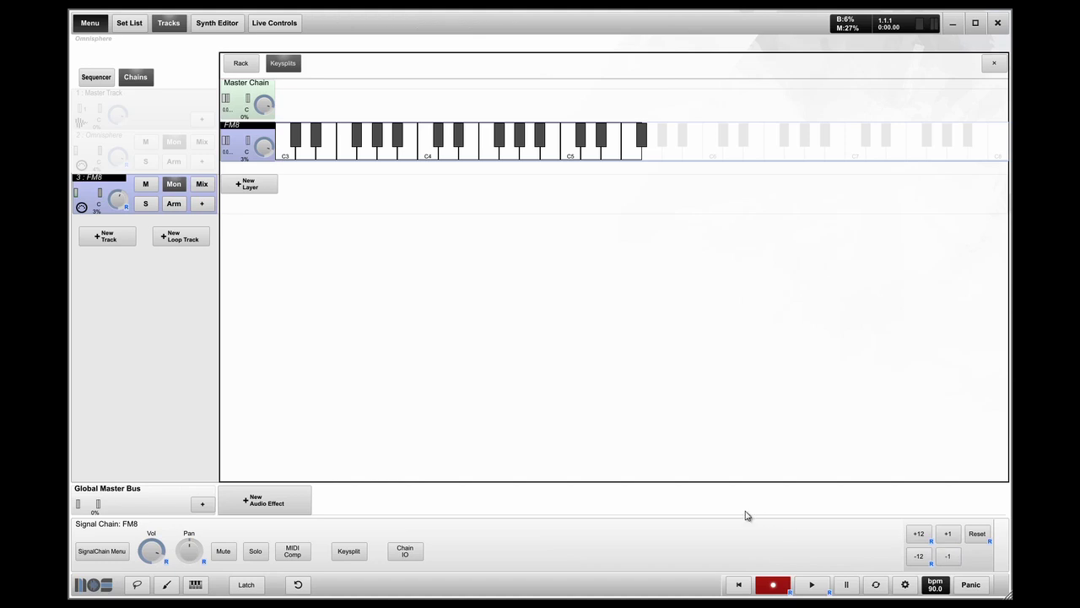
pyautogui.click(207, 211)
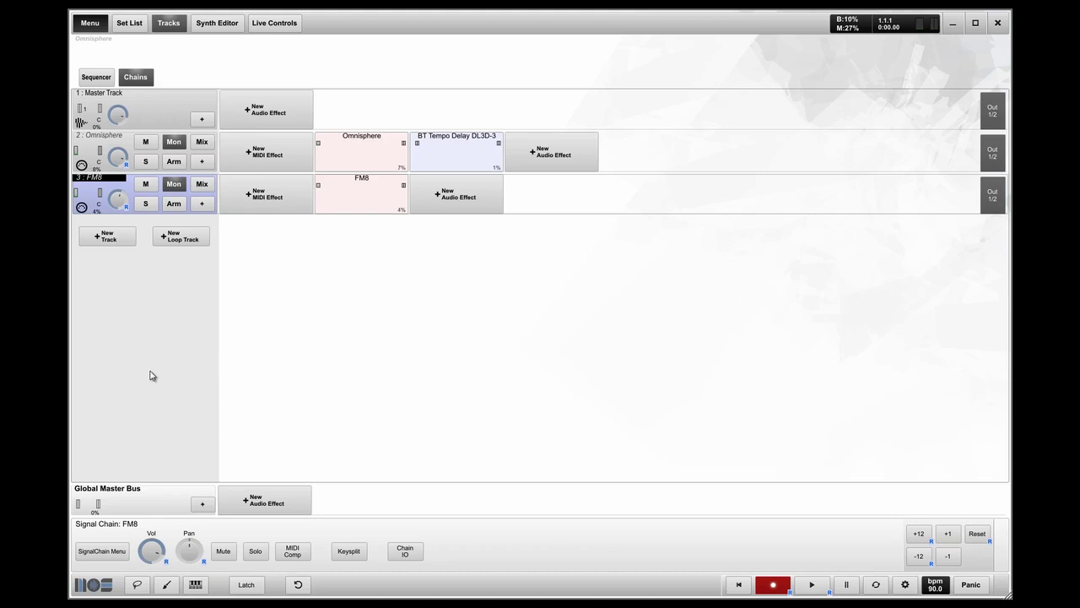
# - Rename the Omnisphere song in the set list as Song 1
pyautogui.click(128, 24)
pyautogui.rightClick(123, 79)
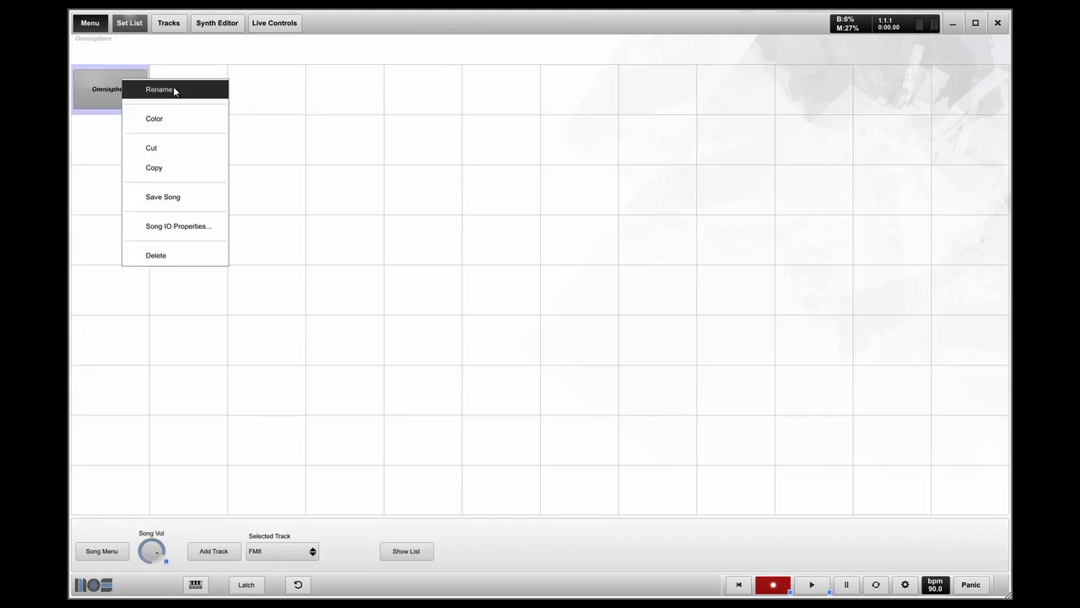
pyautogui.click(159, 90)
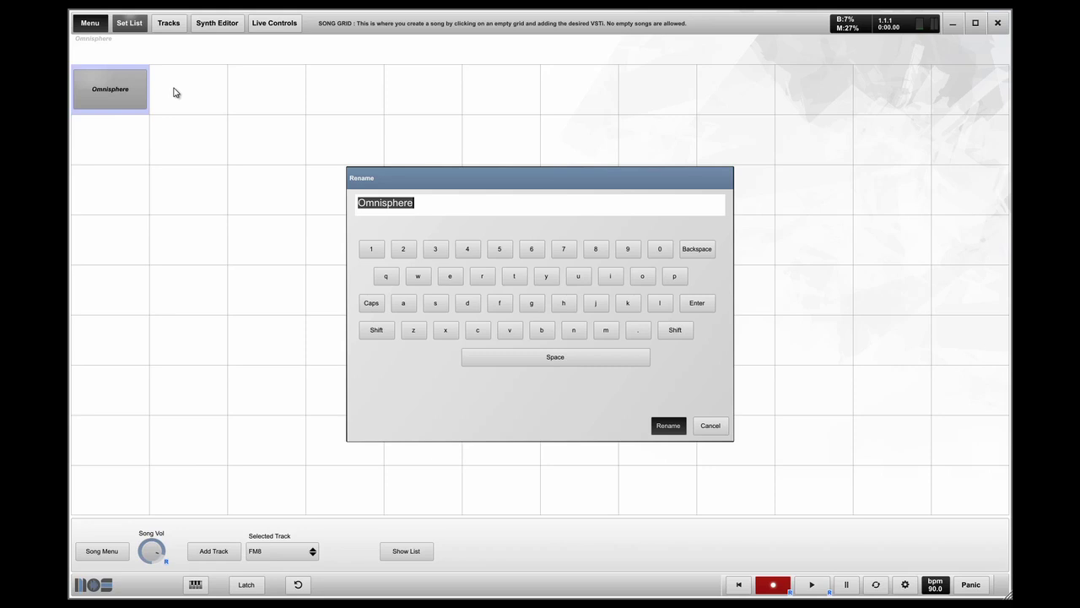
pyautogui.write('Song 1')
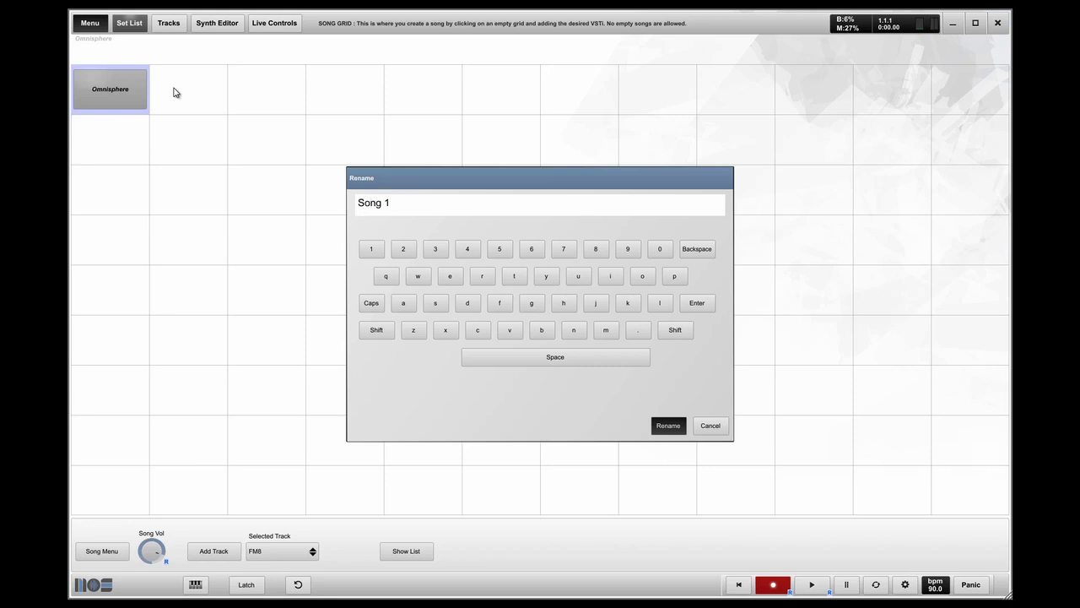
pyautogui.press('Return')
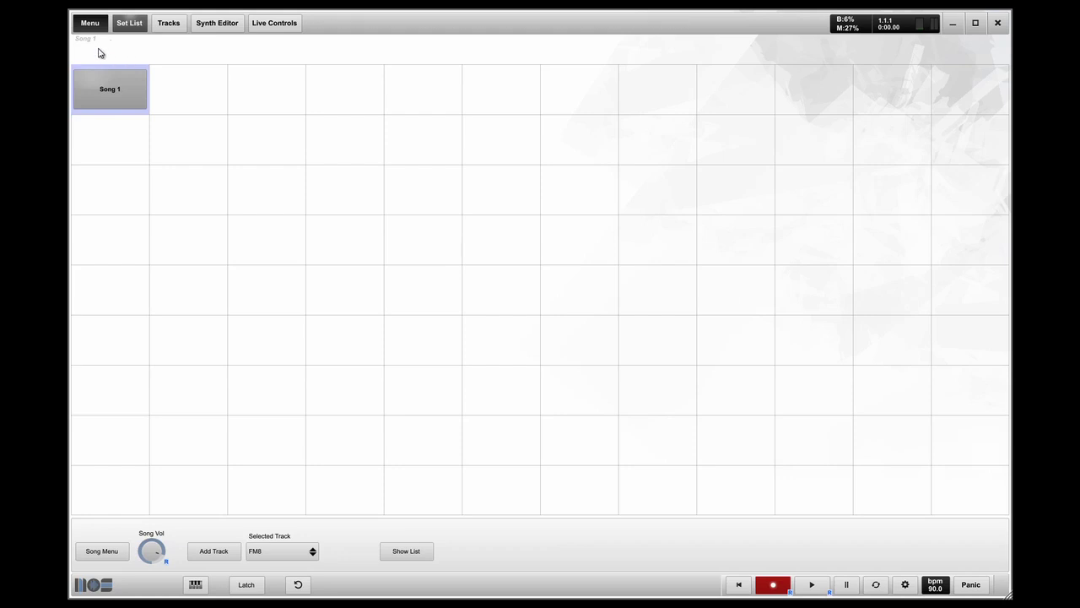
# - Save Song 1 to the Songs library folder under the file name My Hit Song with the description 12/25/11
pyautogui.rightClick(95, 102)
pyautogui.click(145, 223)
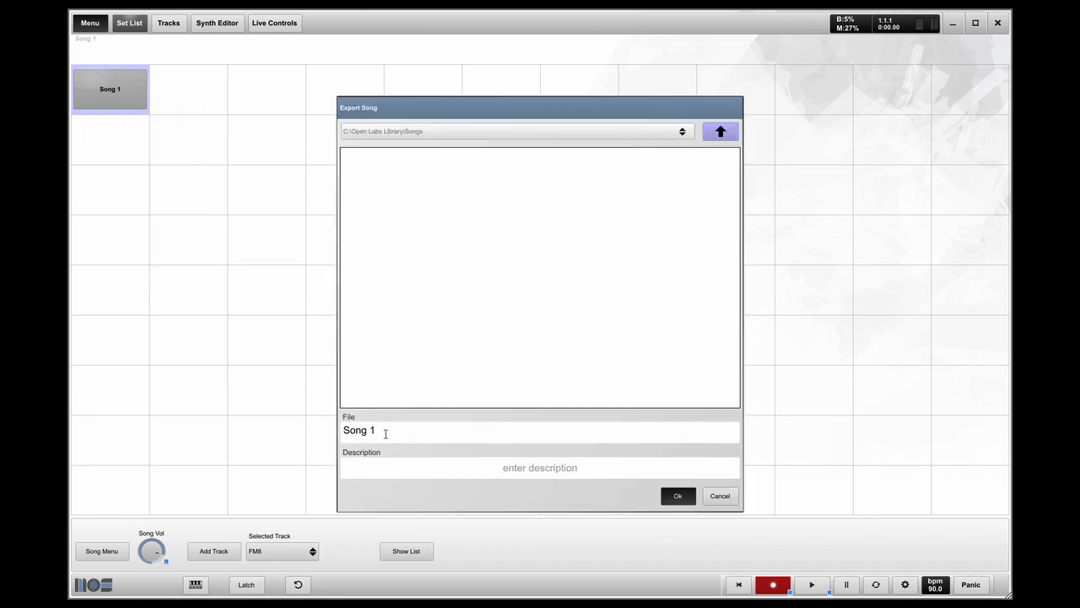
pyautogui.click(369, 469)
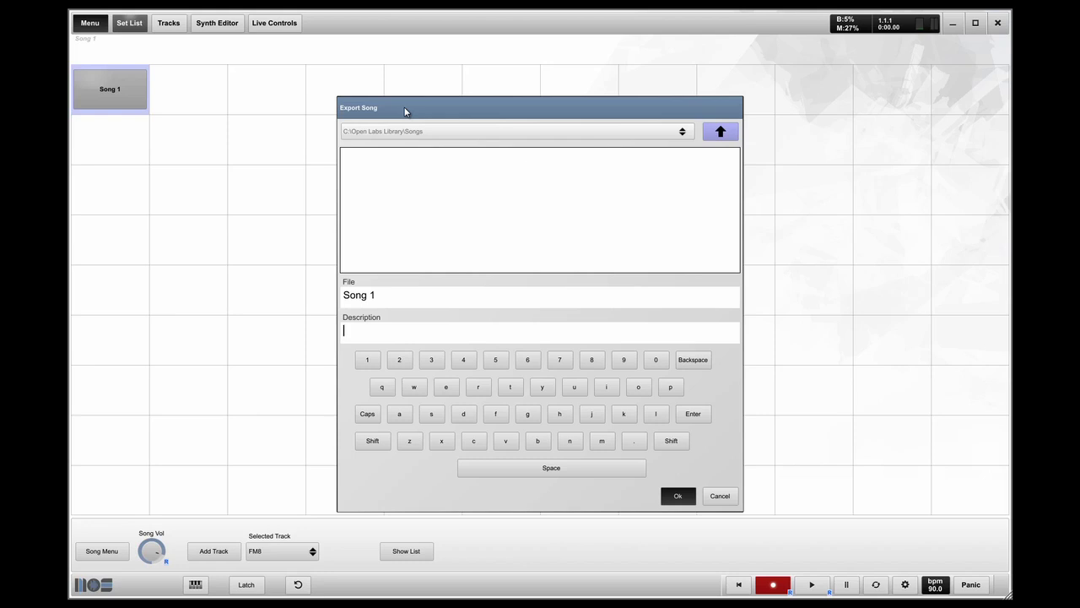
pyautogui.moveTo(405, 112); pyautogui.dragTo(407, 100)
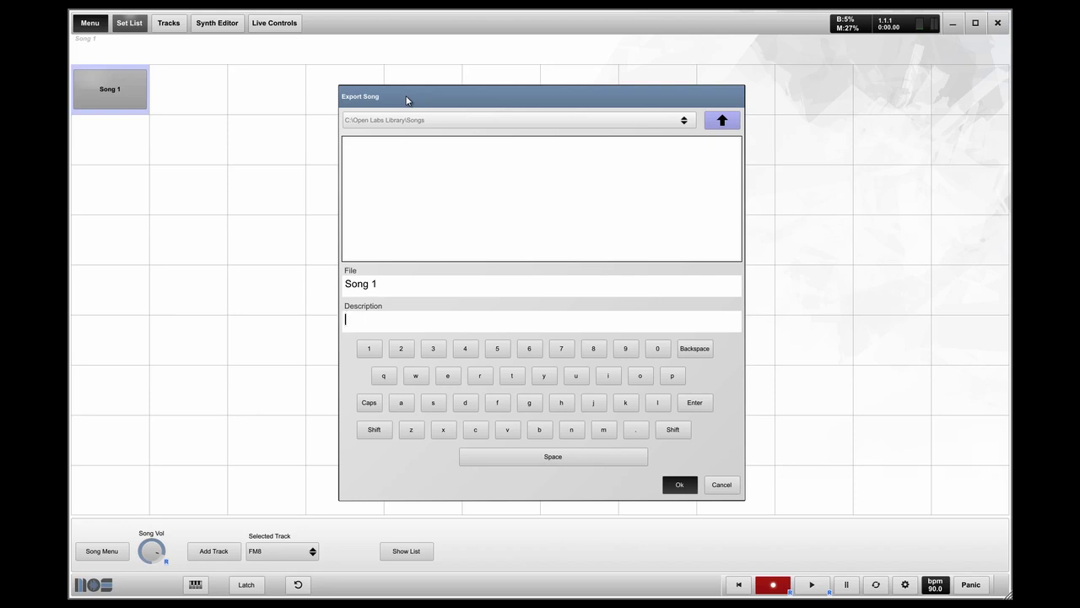
pyautogui.write('12/25/11')
pyautogui.click(386, 284)
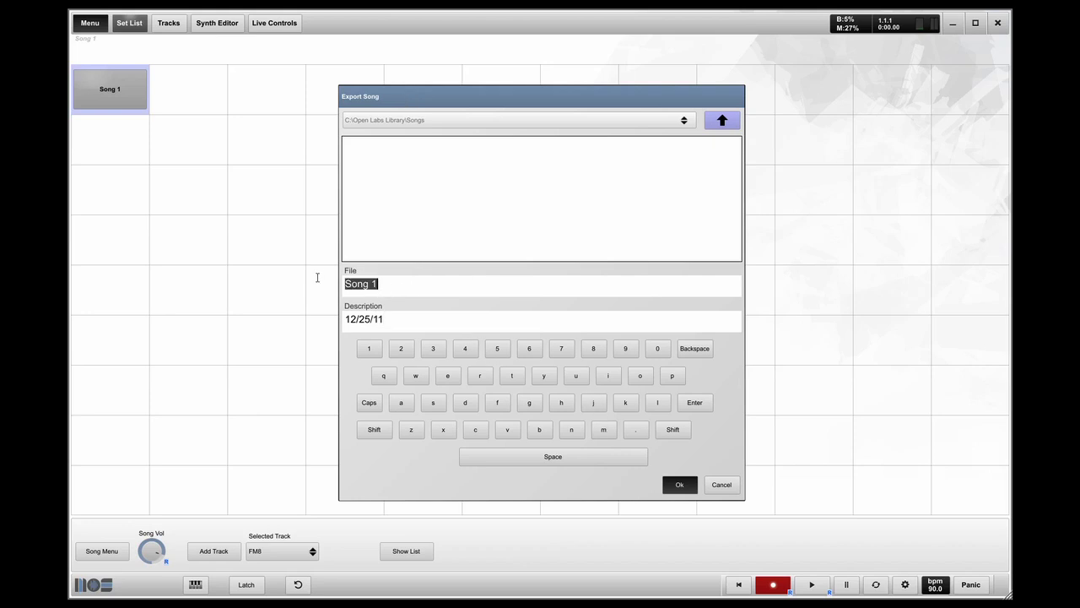
pyautogui.write('My Hit Song')
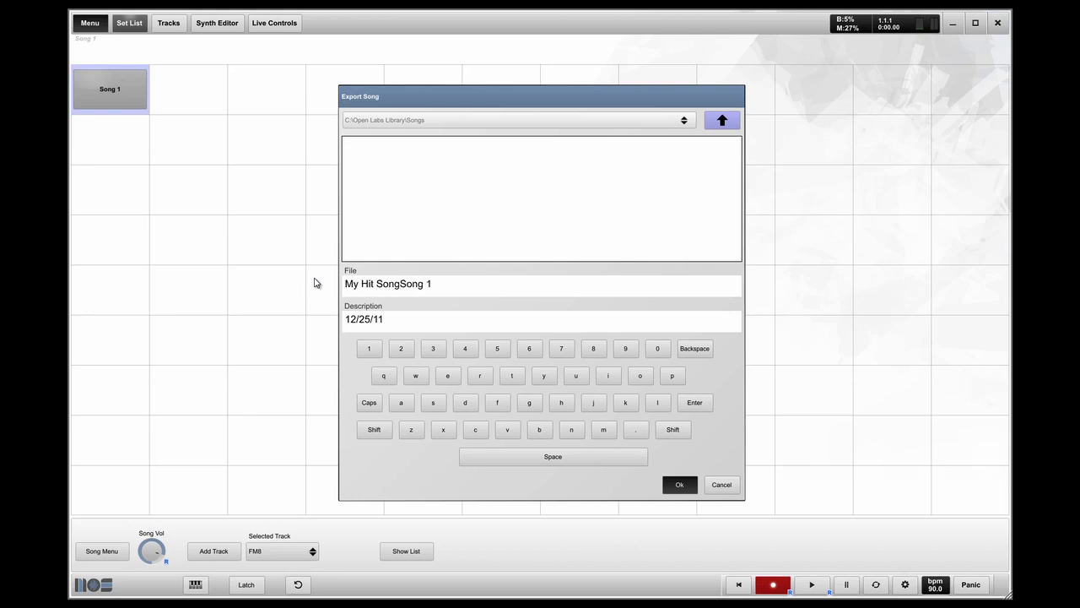
pyautogui.moveTo(401, 285); pyautogui.dragTo(447, 285)
pyautogui.press('BackSpace')
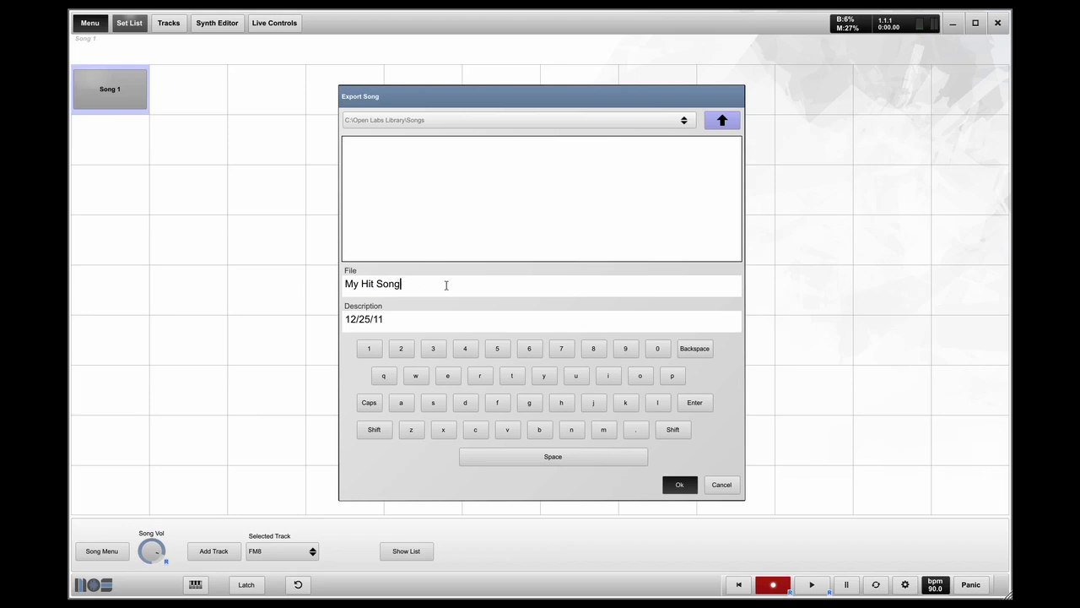
pyautogui.click(691, 488)
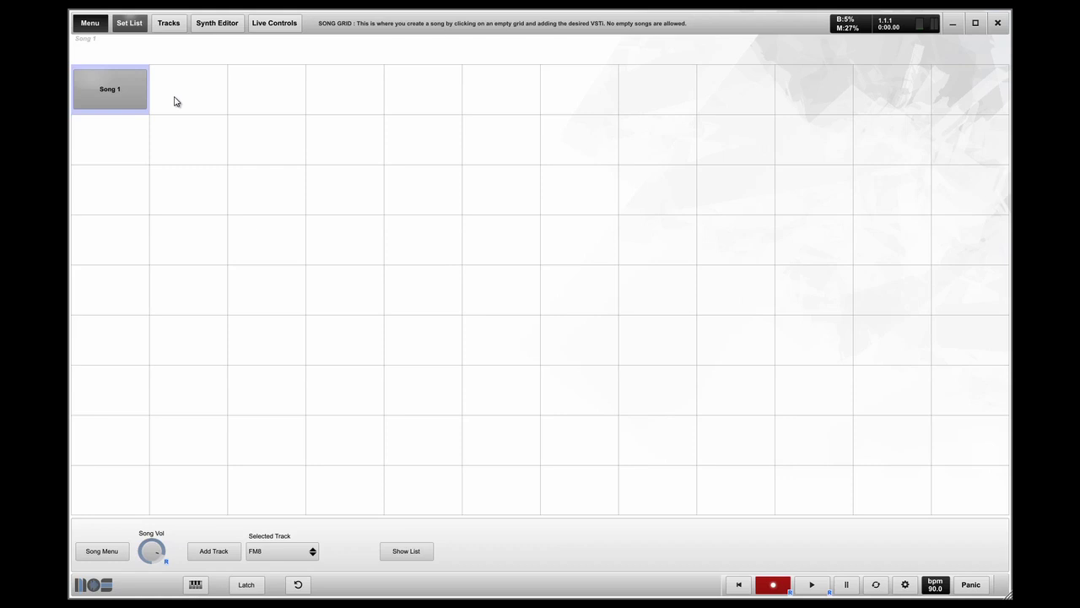
# - Create a second song in the grid cell beside Song 1 using the Absynth 5 Stereo instrument
pyautogui.click(175, 101)
pyautogui.click(209, 105)
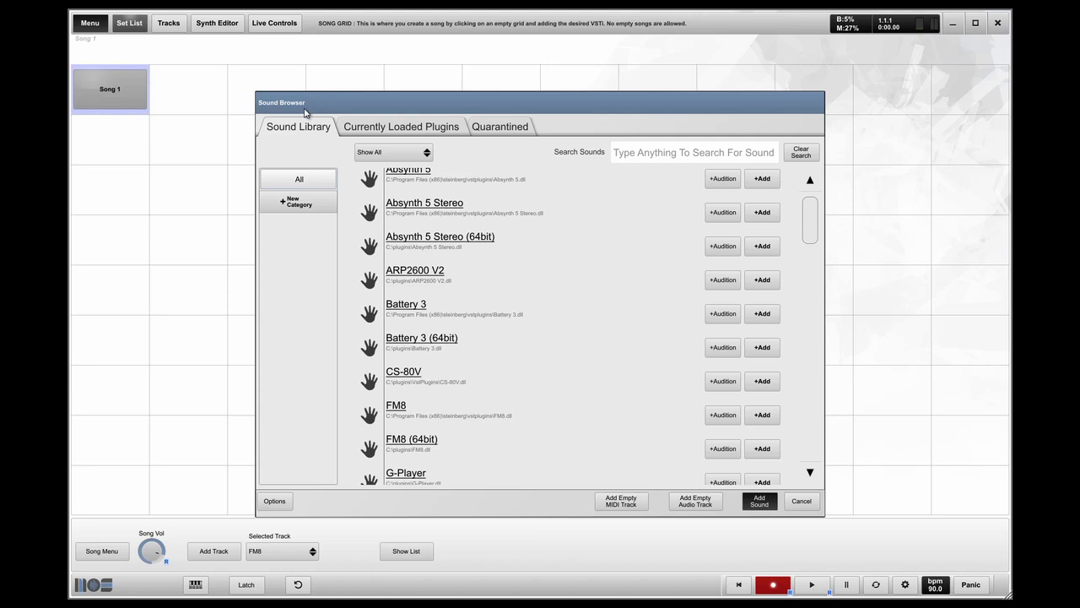
pyautogui.click(420, 209)
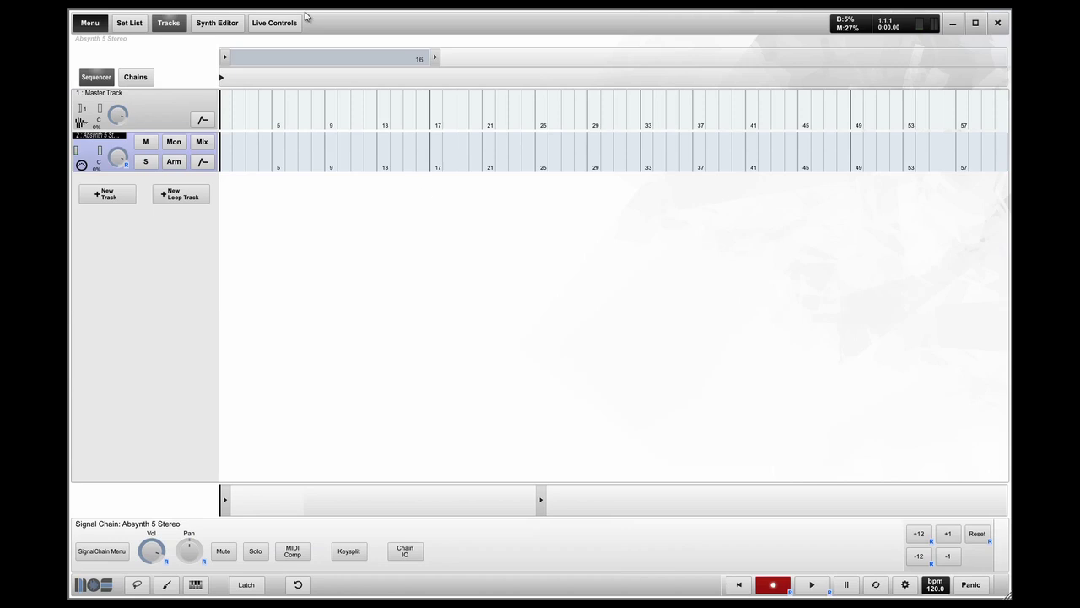
# - Load the Bangin Arcs preset from the Organ type in the new song's Absynth 5 instrument
pyautogui.click(223, 25)
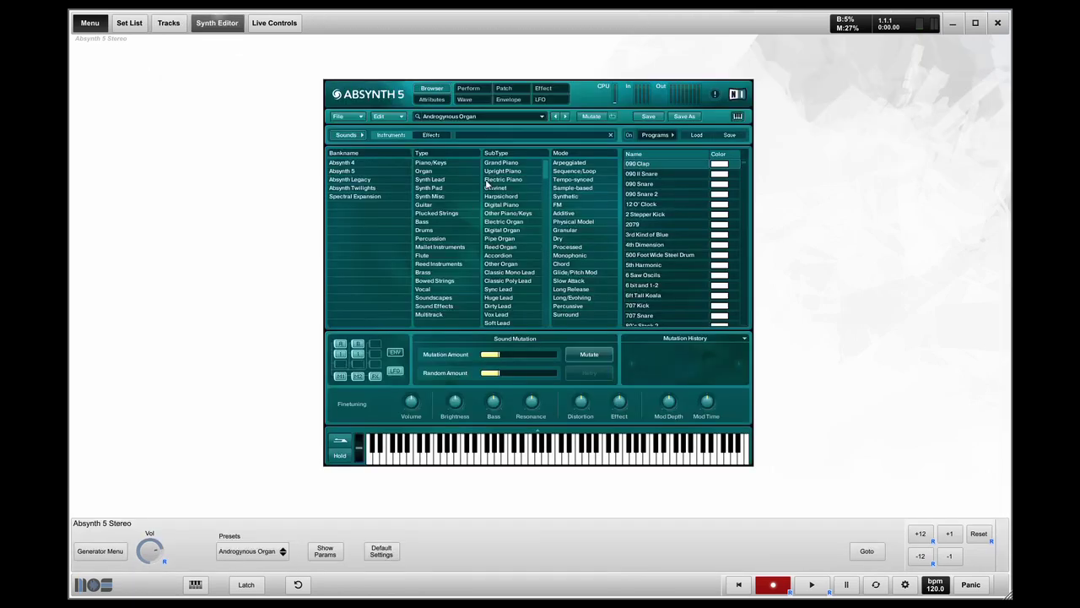
pyautogui.click(443, 172)
pyautogui.click(655, 225)
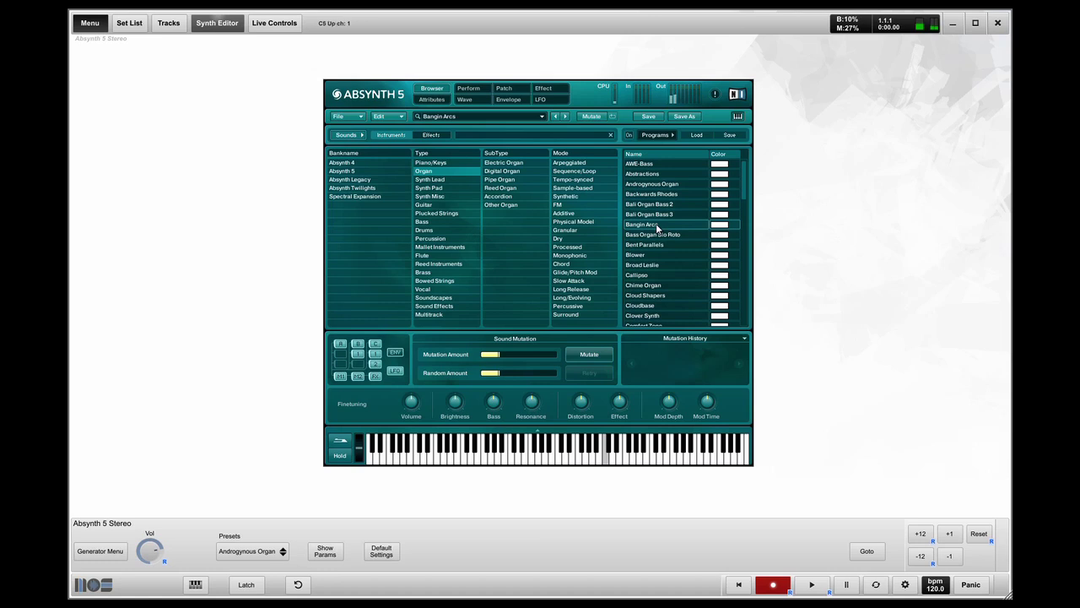
# - Switch to Song 1 in the set list and back to the Absynth 5 Stereo song to compare their sounds
pyautogui.click(130, 23)
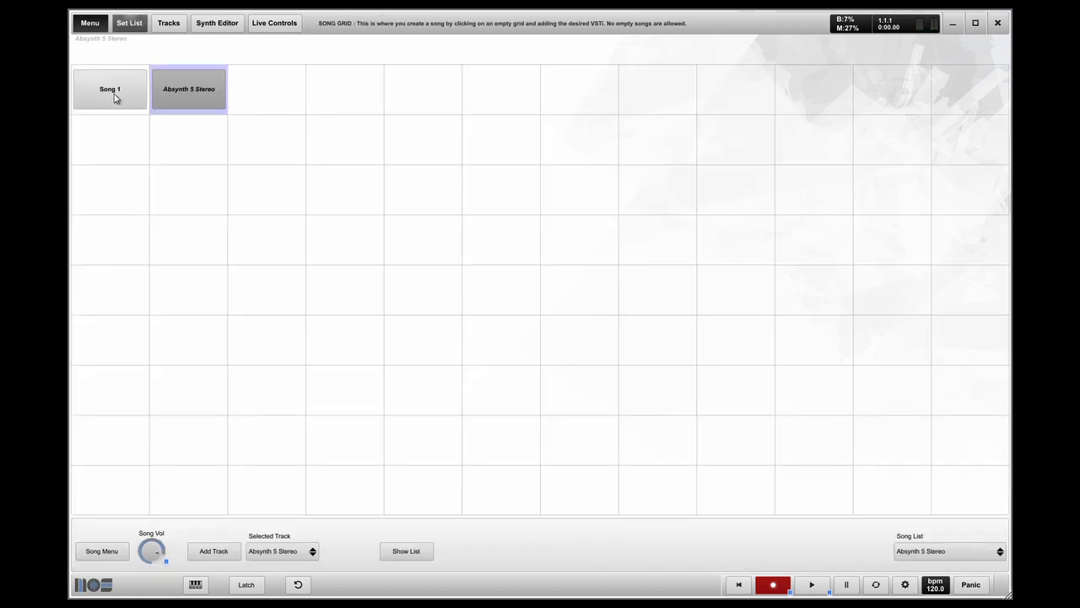
pyautogui.click(110, 93)
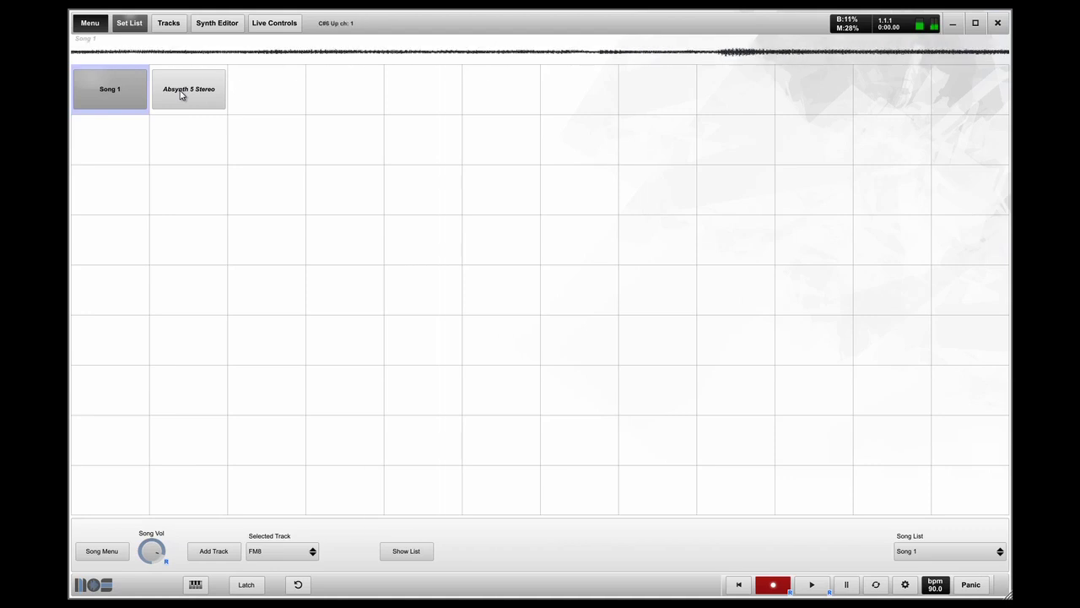
pyautogui.click(179, 94)
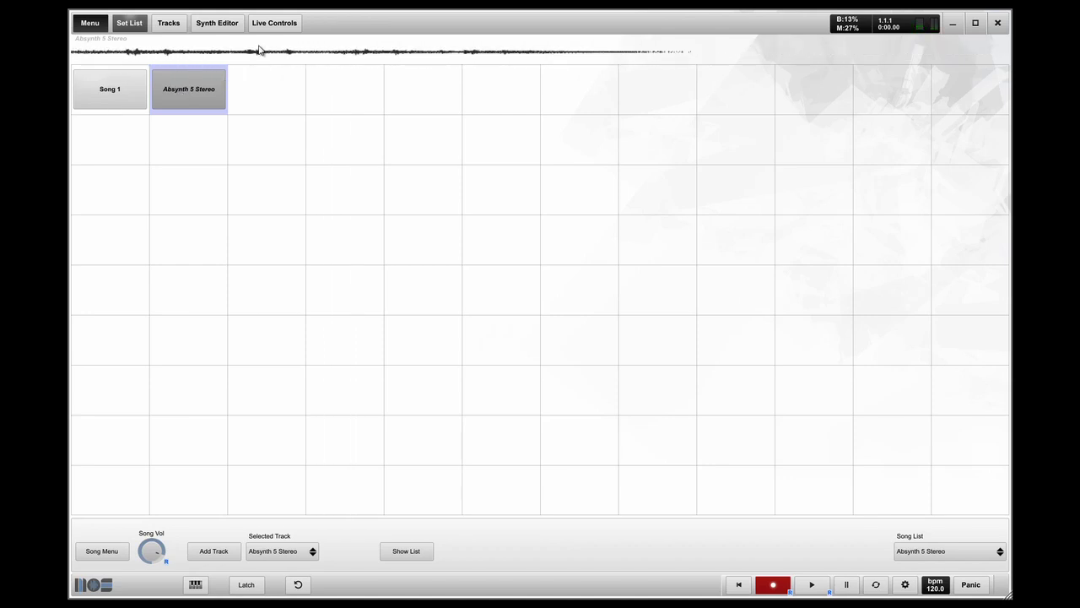
# - Delete the Absynth 5 Stereo song from the set list
pyautogui.rightClick(203, 90)
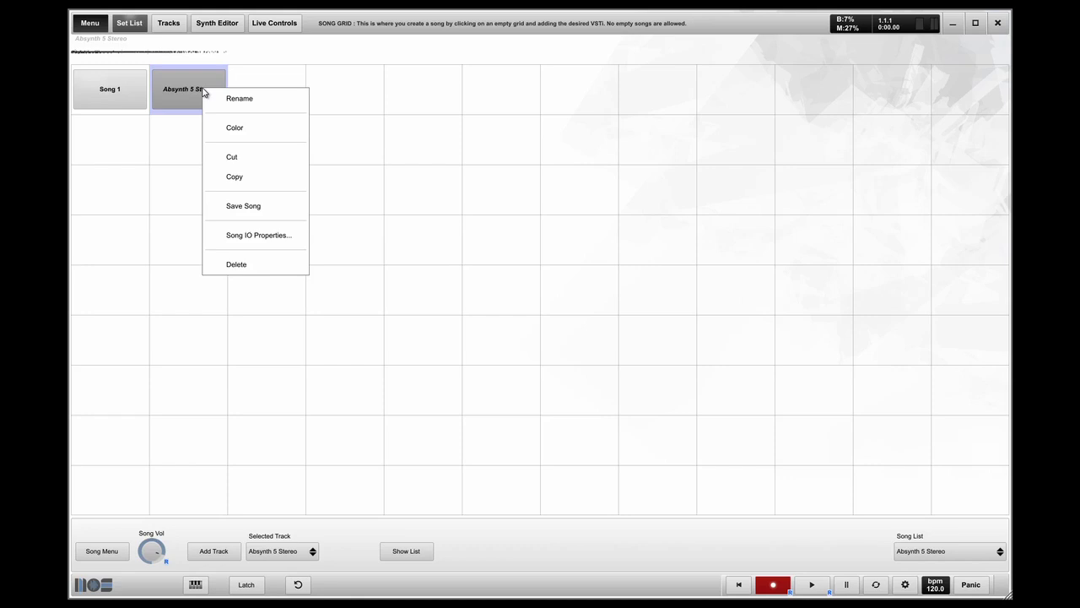
pyautogui.click(238, 264)
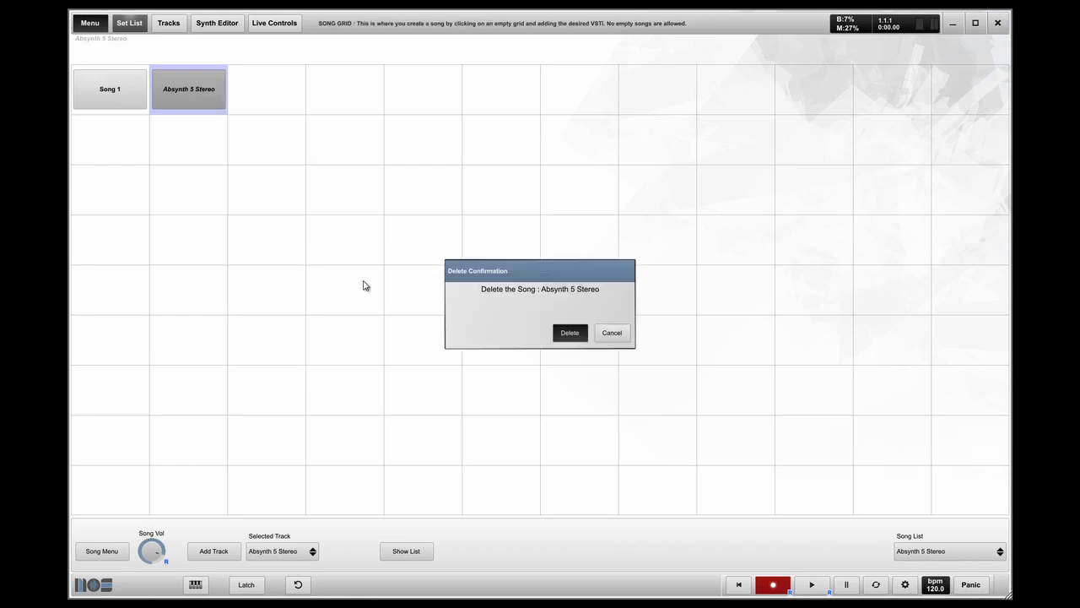
pyautogui.click(570, 334)
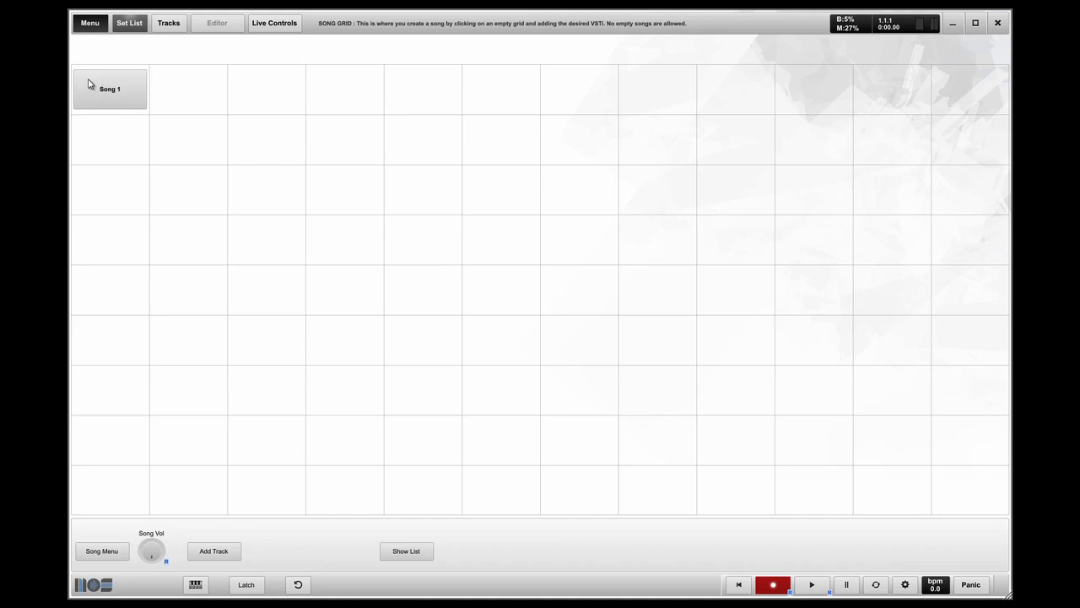
# - Delete Song 1 from the set list grid
pyautogui.rightClick(116, 95)
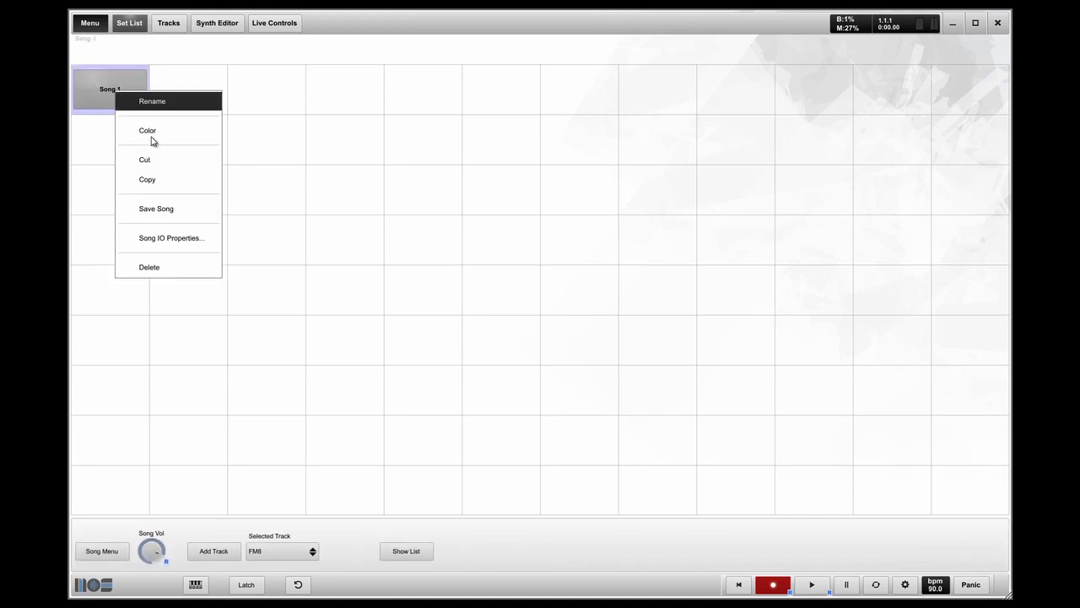
pyautogui.click(155, 266)
pyautogui.click(568, 335)
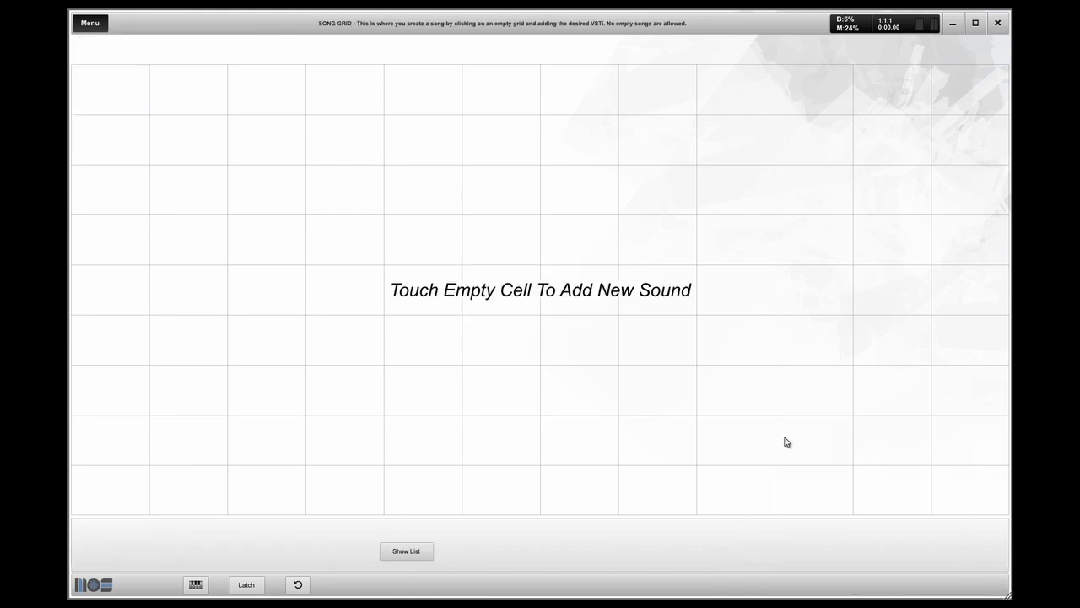
# - Load the saved My Hit Song (64bit) song template from the Sound Browser into the first empty grid cell
pyautogui.click(142, 94)
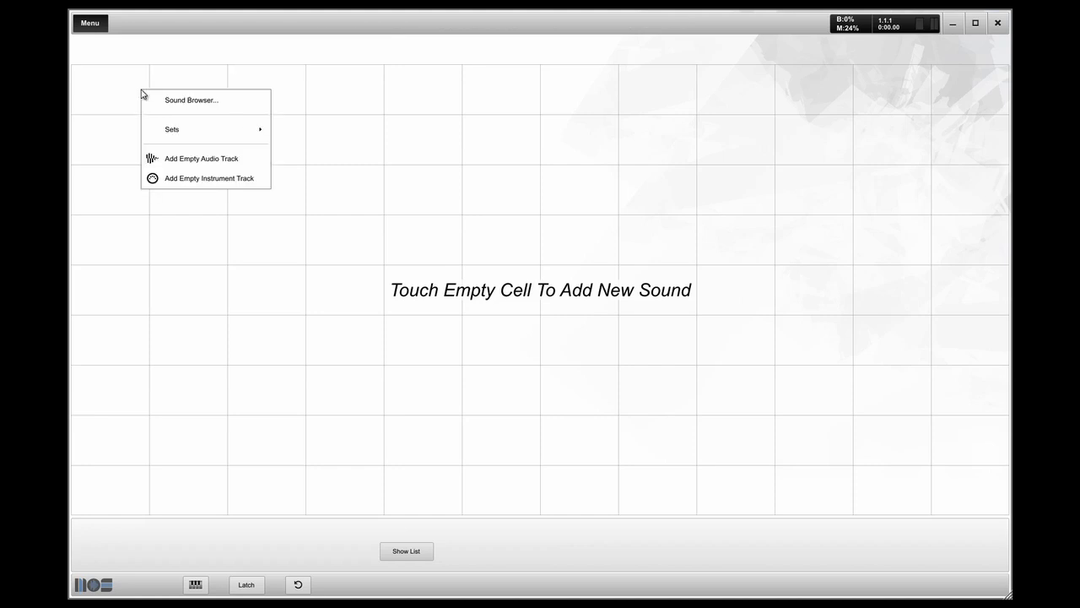
pyautogui.click(166, 95)
pyautogui.click(391, 157)
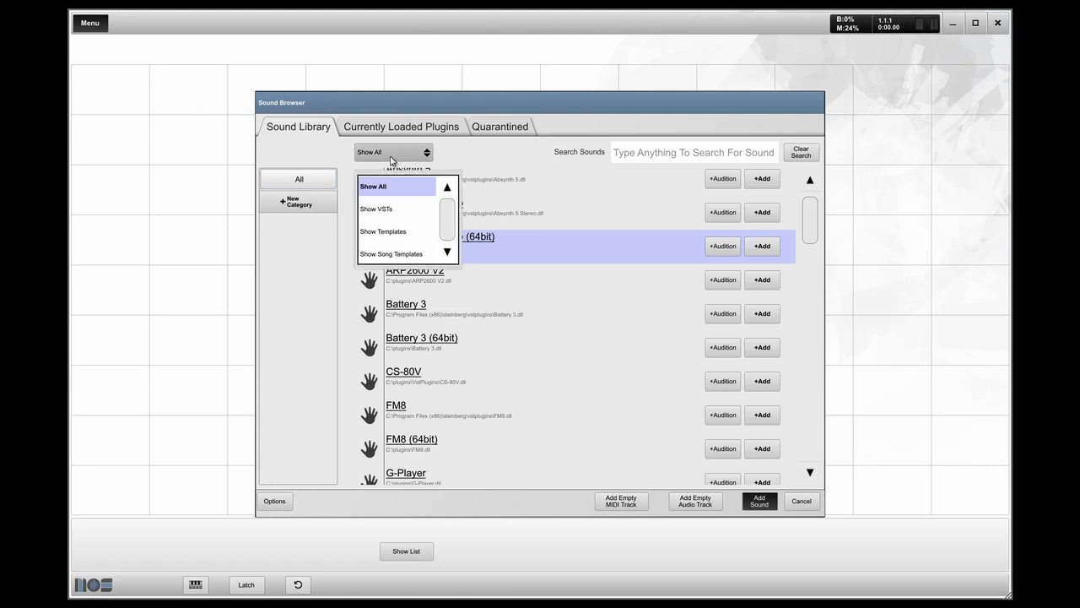
pyautogui.click(412, 253)
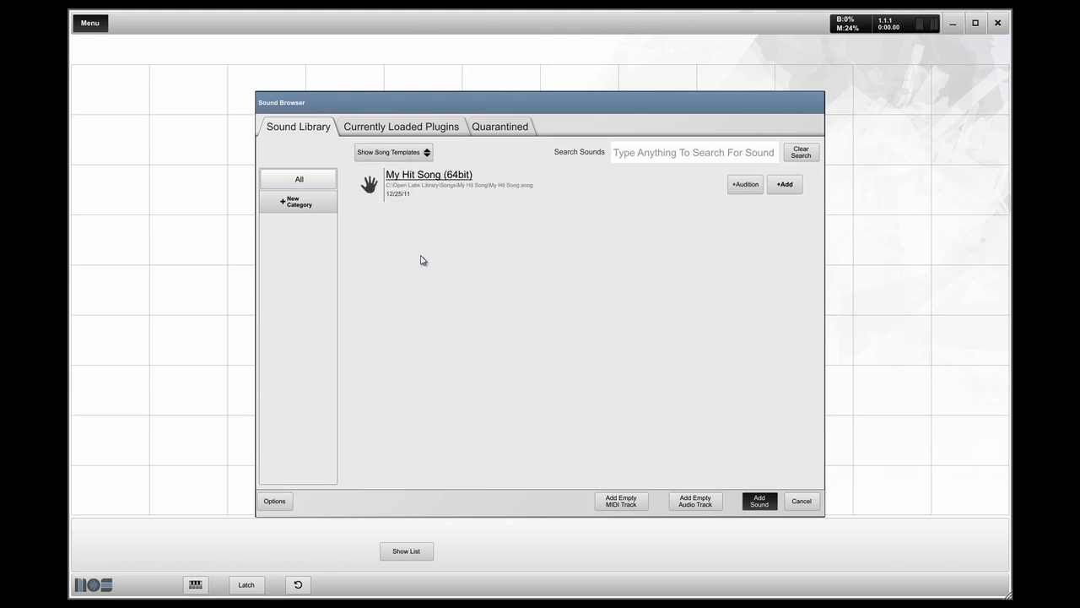
pyautogui.doubleClick(435, 179)
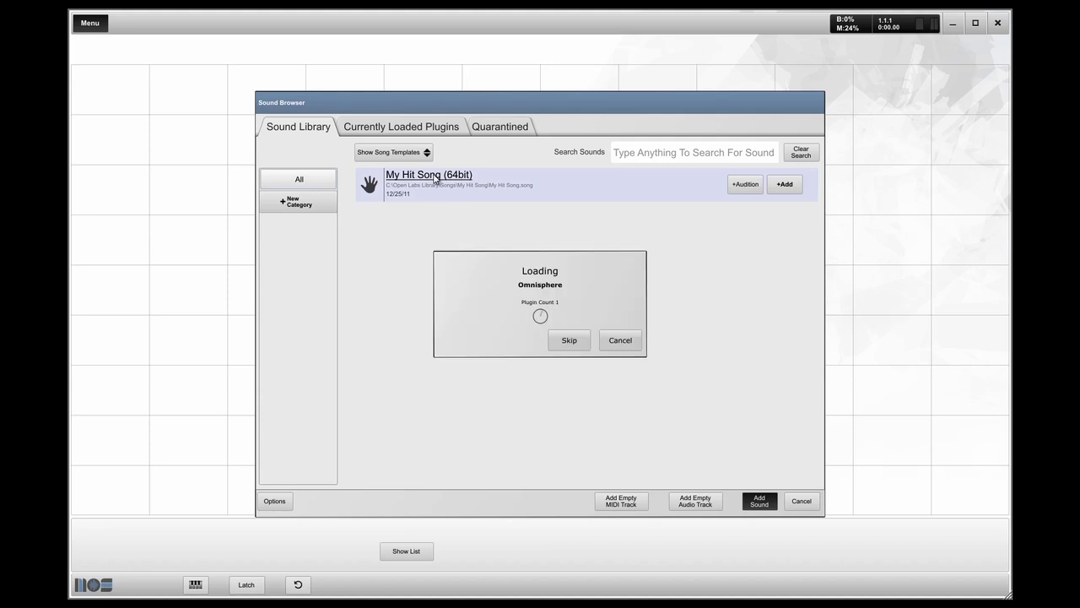